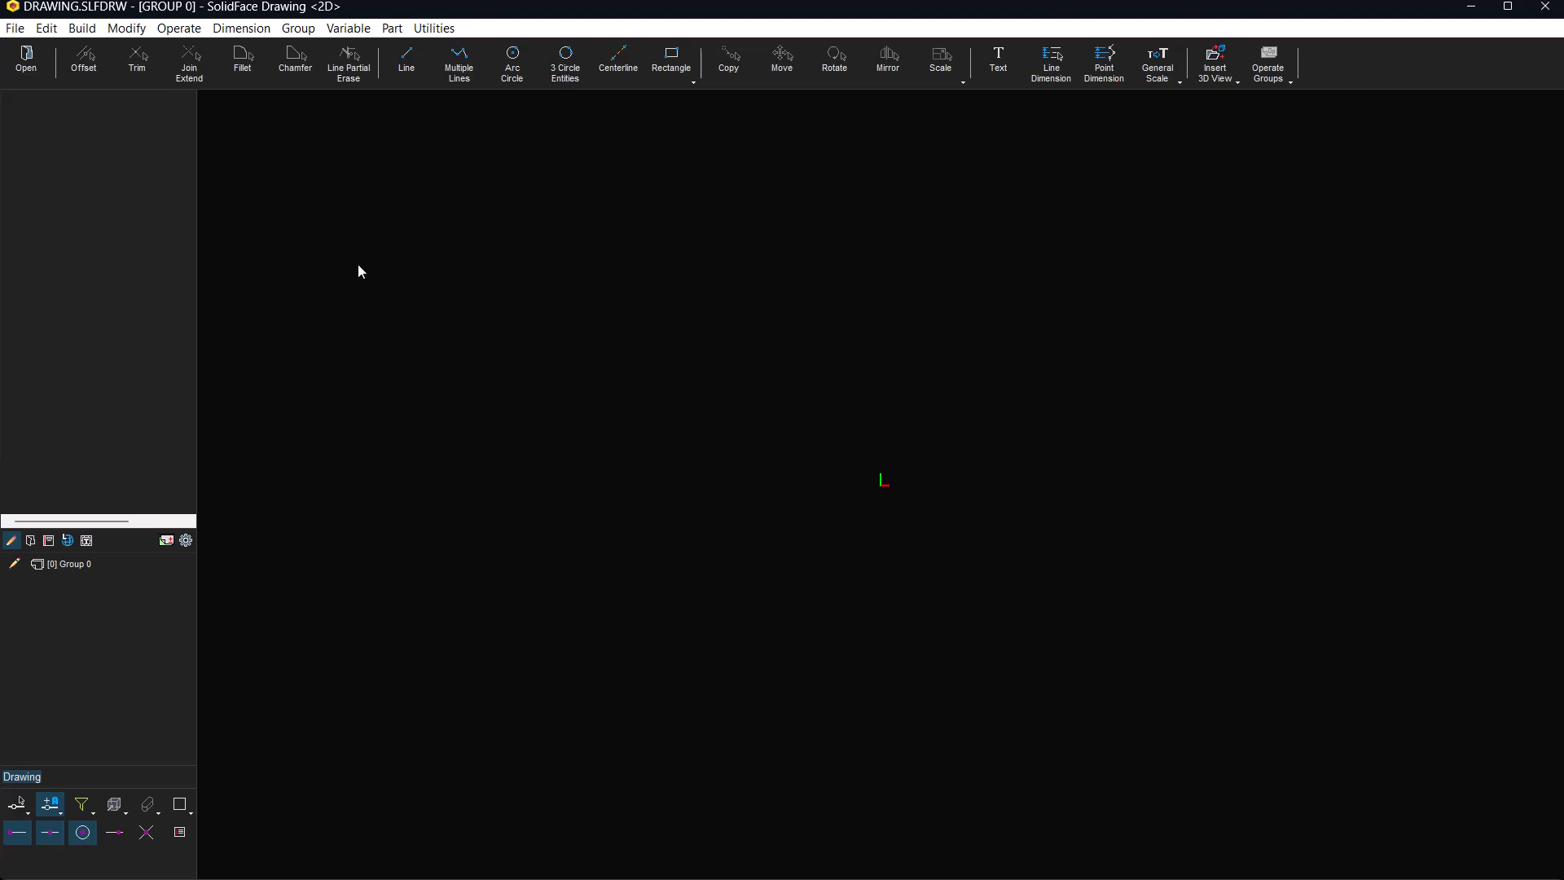
Open the A4 drawing from the METRIC folder of the Standard templates and place it in the drawing area
{"action": "left_click", "coordinate": [26, 58]}
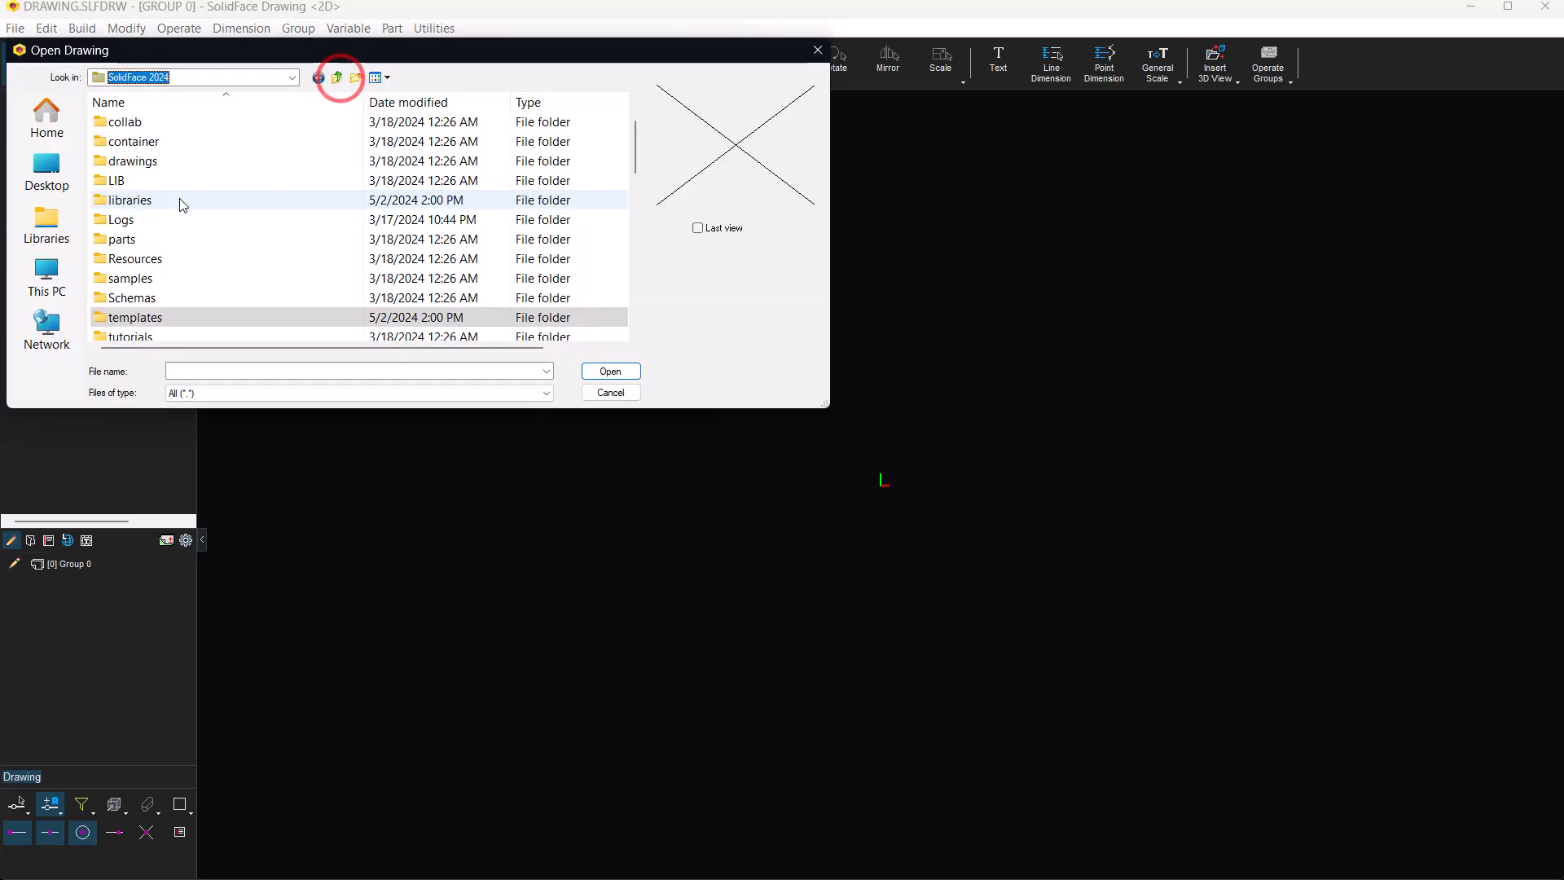
{"action": "double_click", "coordinate": [145, 320]}
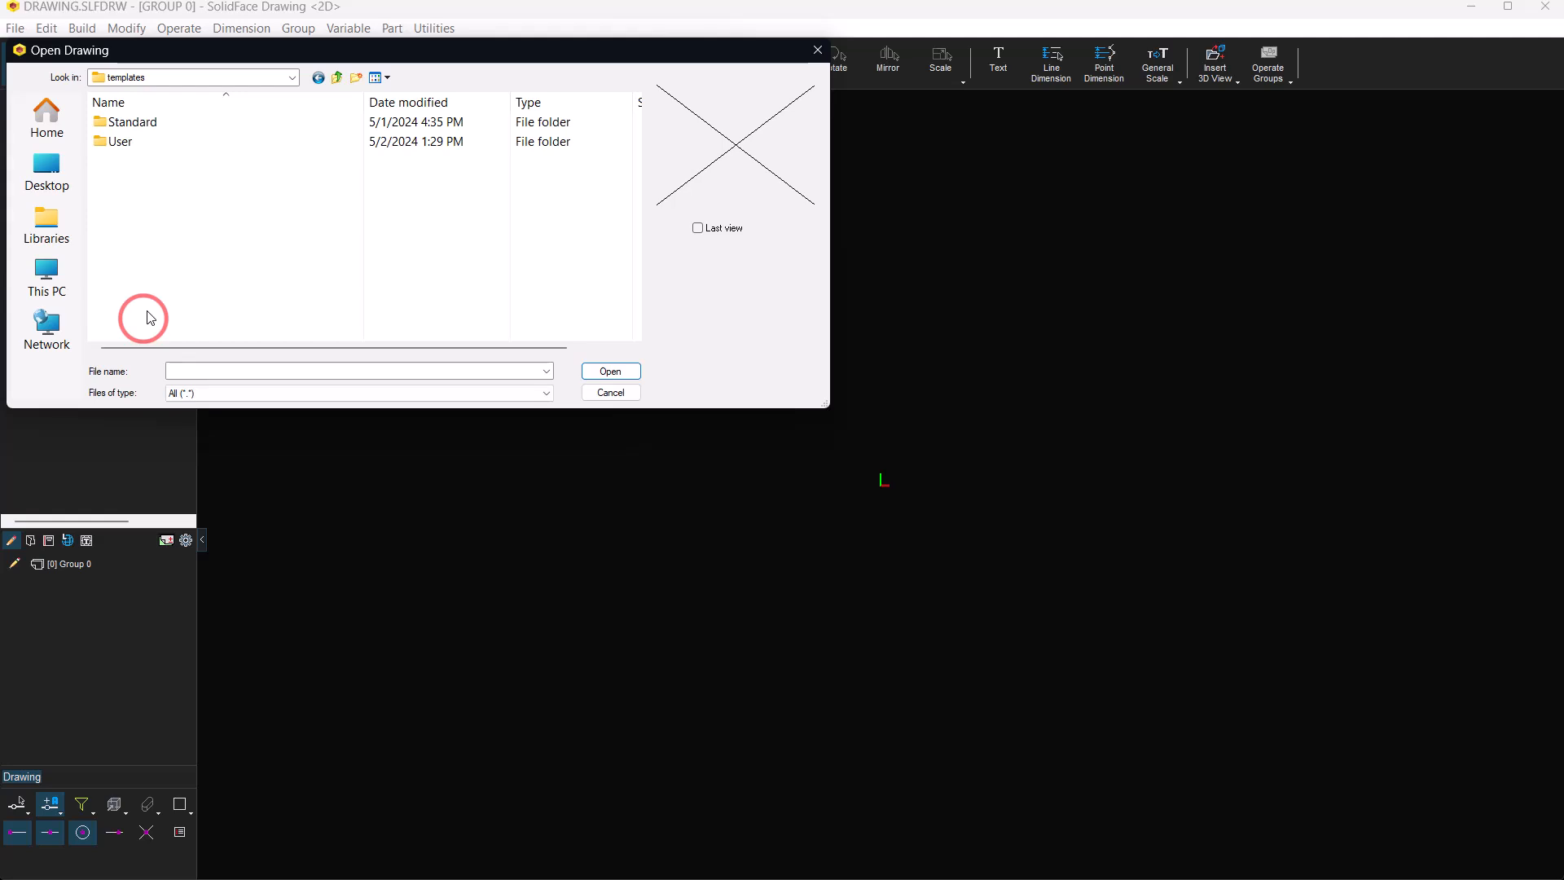
{"action": "double_click", "coordinate": [150, 125]}
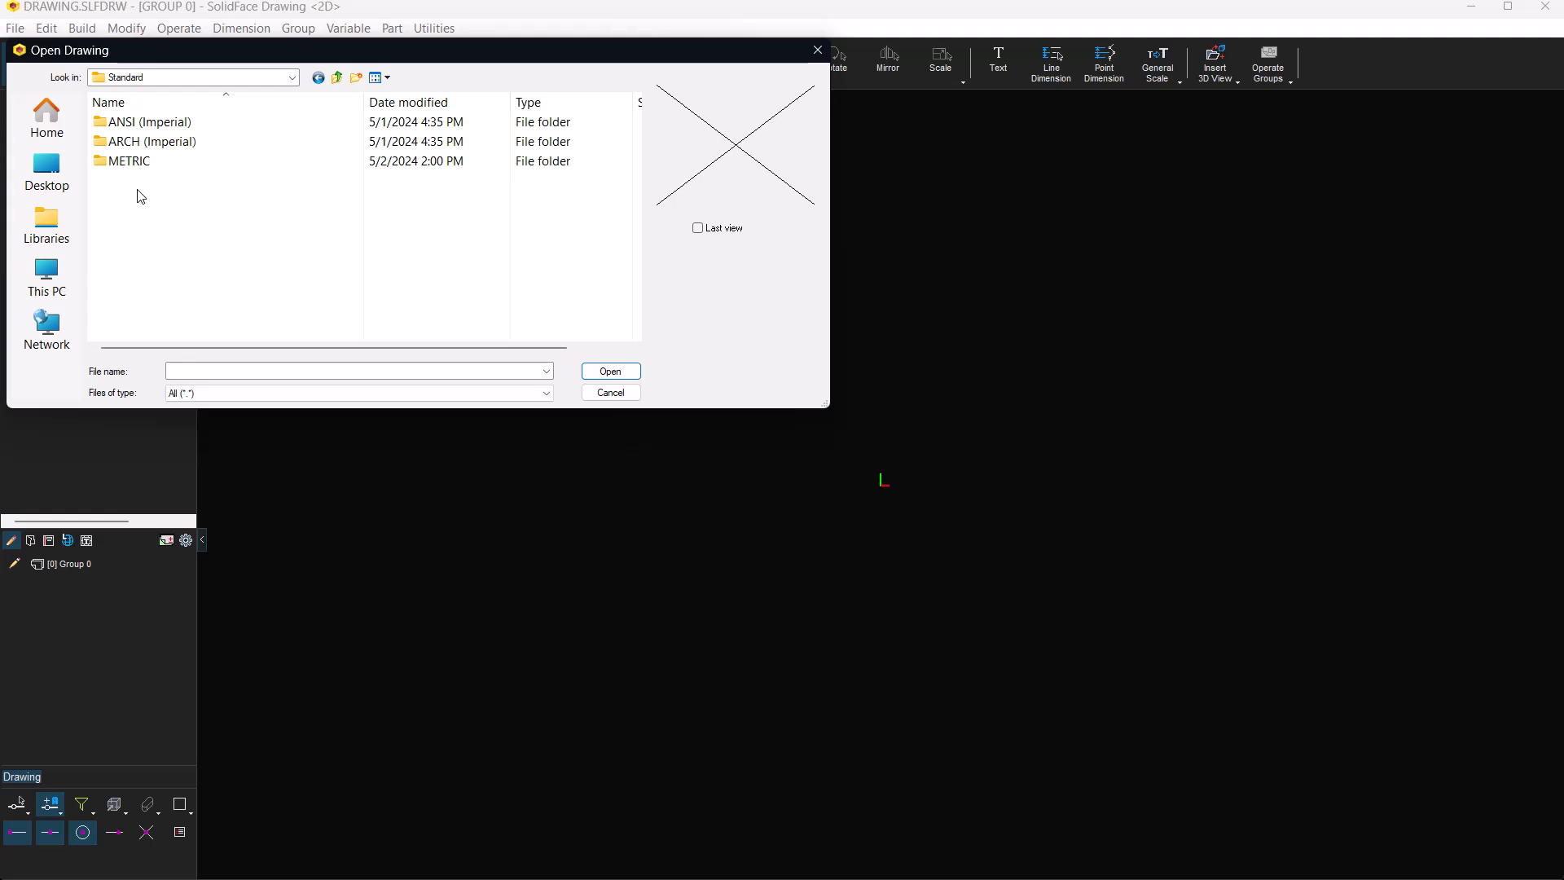
{"action": "double_click", "coordinate": [135, 159]}
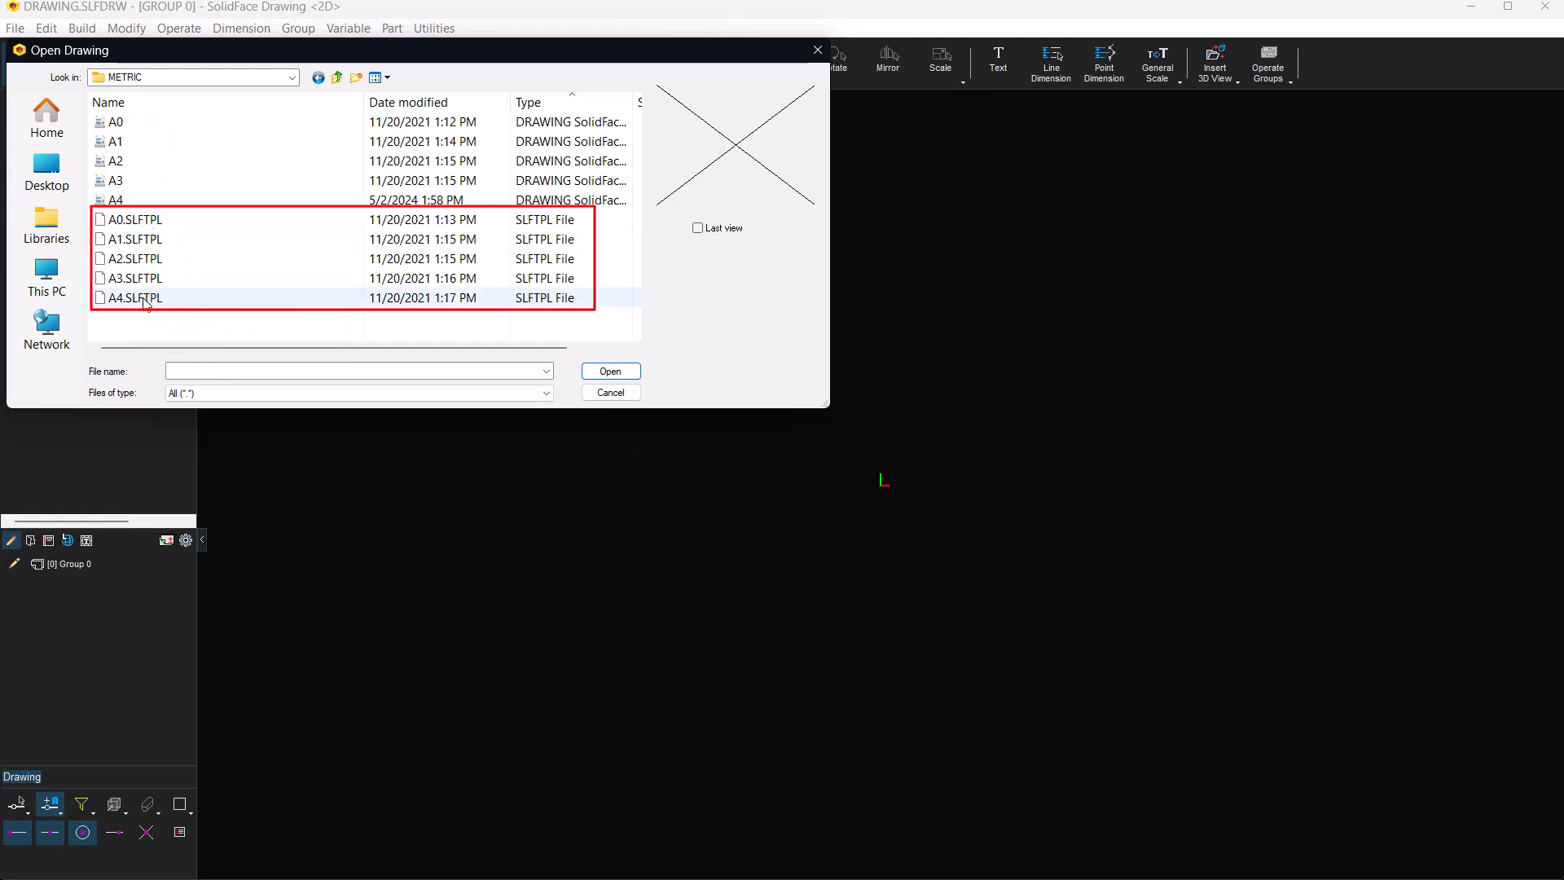
{"action": "double_click", "coordinate": [125, 202]}
{"action": "left_click", "coordinate": [859, 543]}
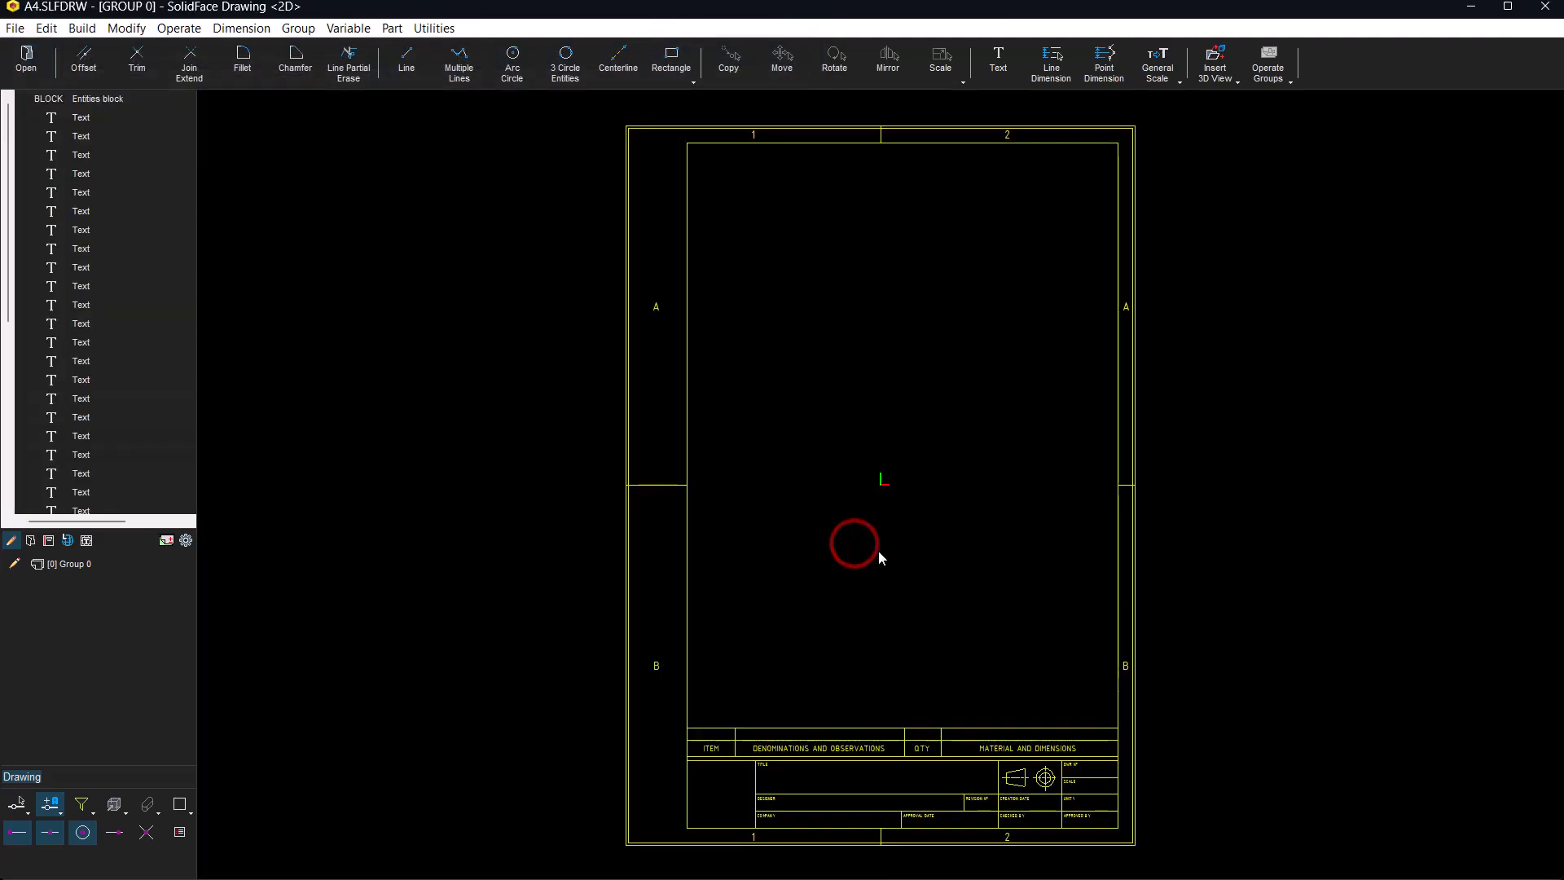
Save the drawing as "A4 USER" in the User folder of the templates
{"action": "left_click", "coordinate": [14, 28]}
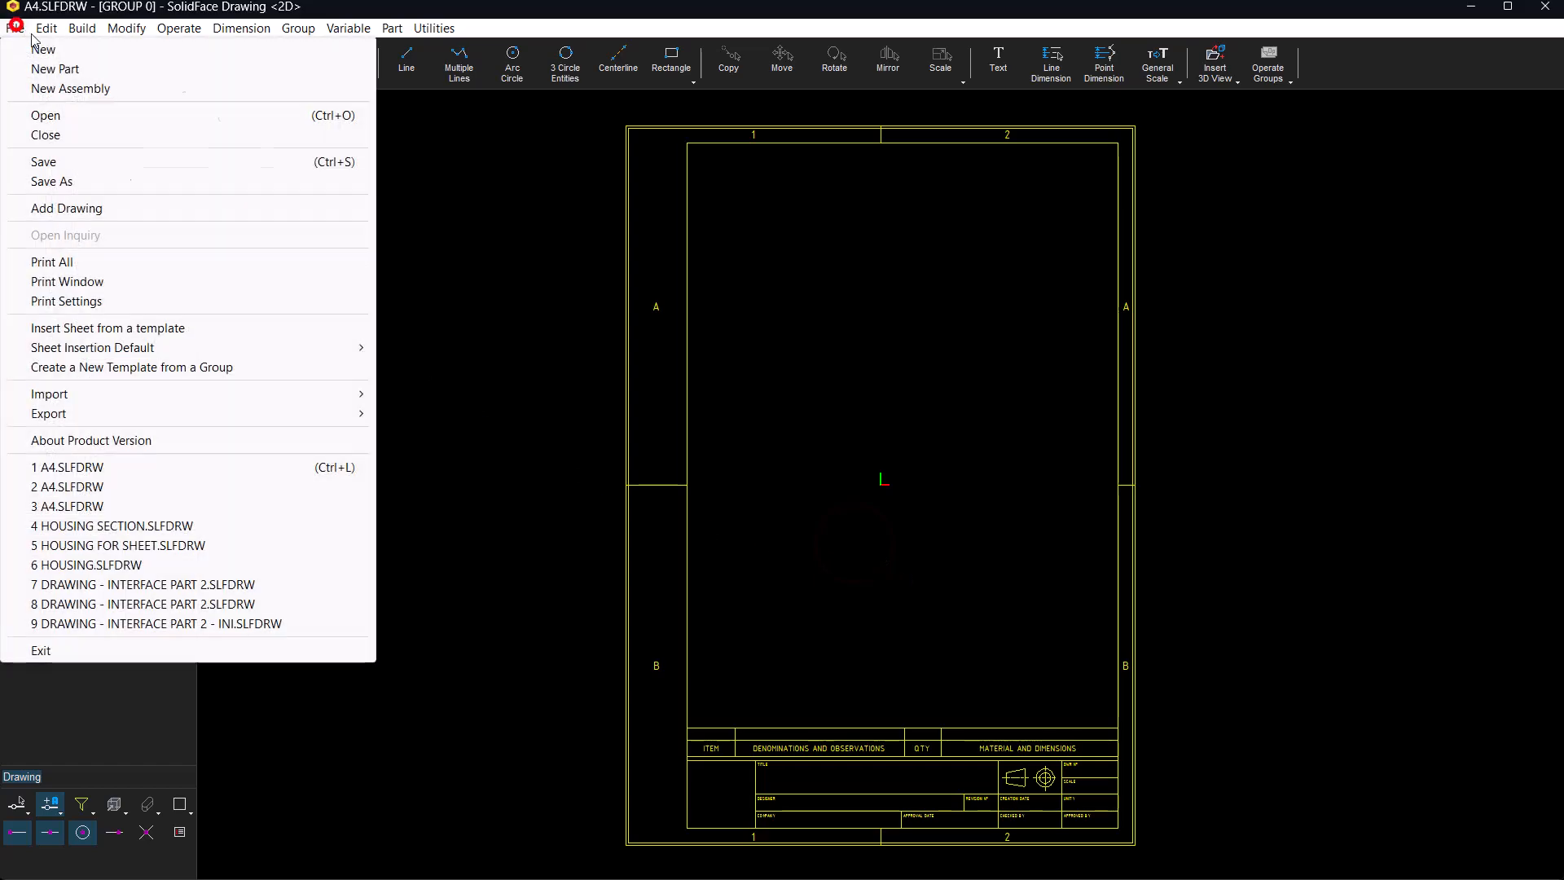
{"action": "left_click", "coordinate": [51, 181]}
{"action": "left_click", "coordinate": [336, 76]}
{"action": "left_click", "coordinate": [336, 77]}
{"action": "double_click", "coordinate": [159, 145]}
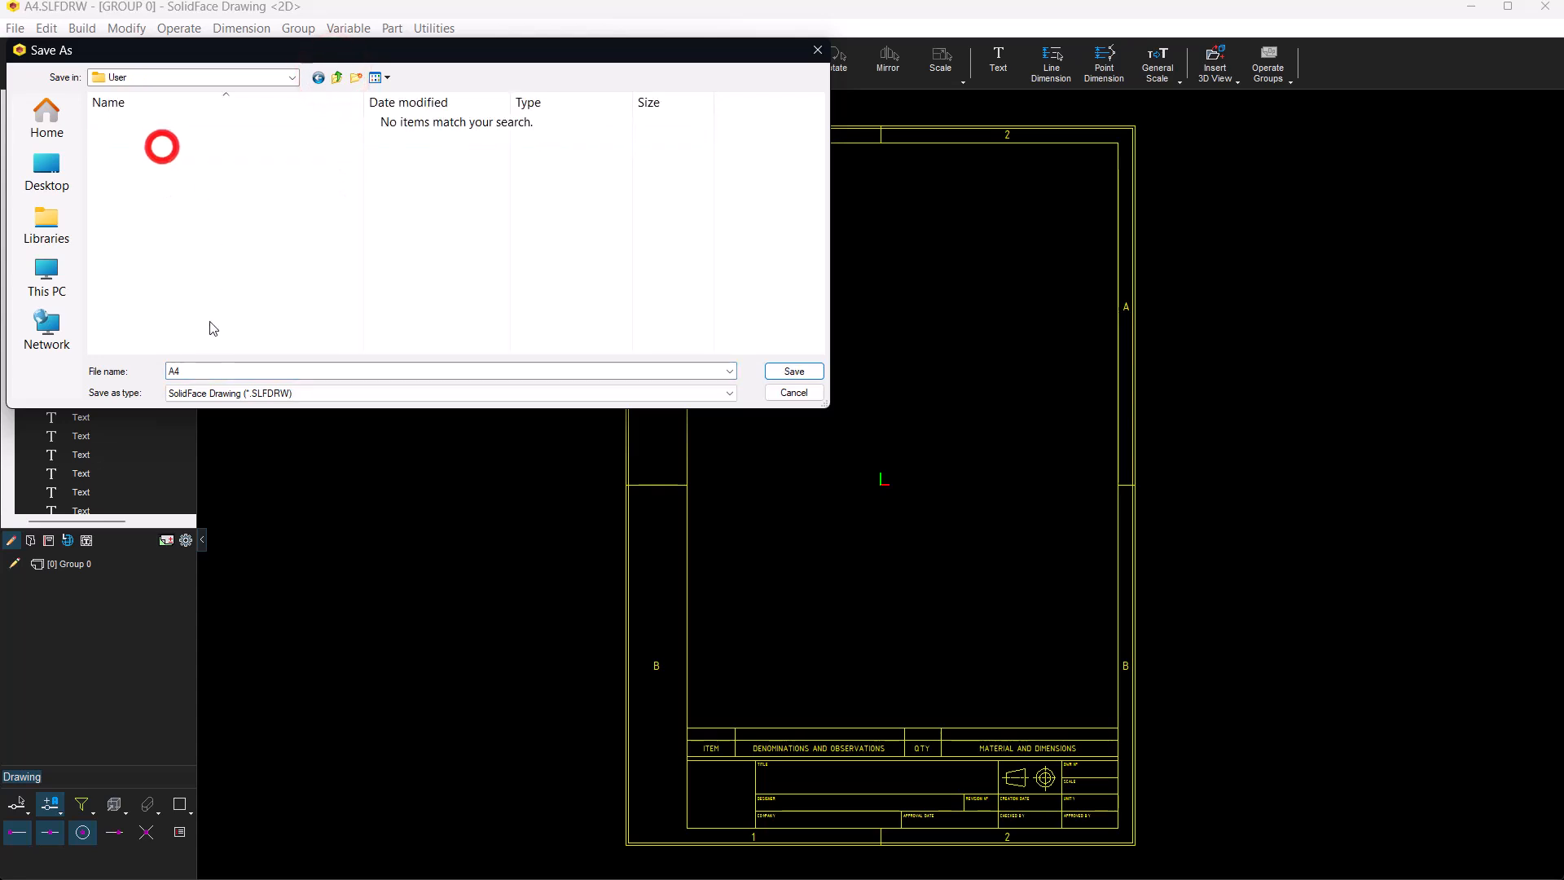
{"action": "left_click", "coordinate": [209, 372]}
{"action": "type", "text": "USER"}
{"action": "key", "text": "Return"}
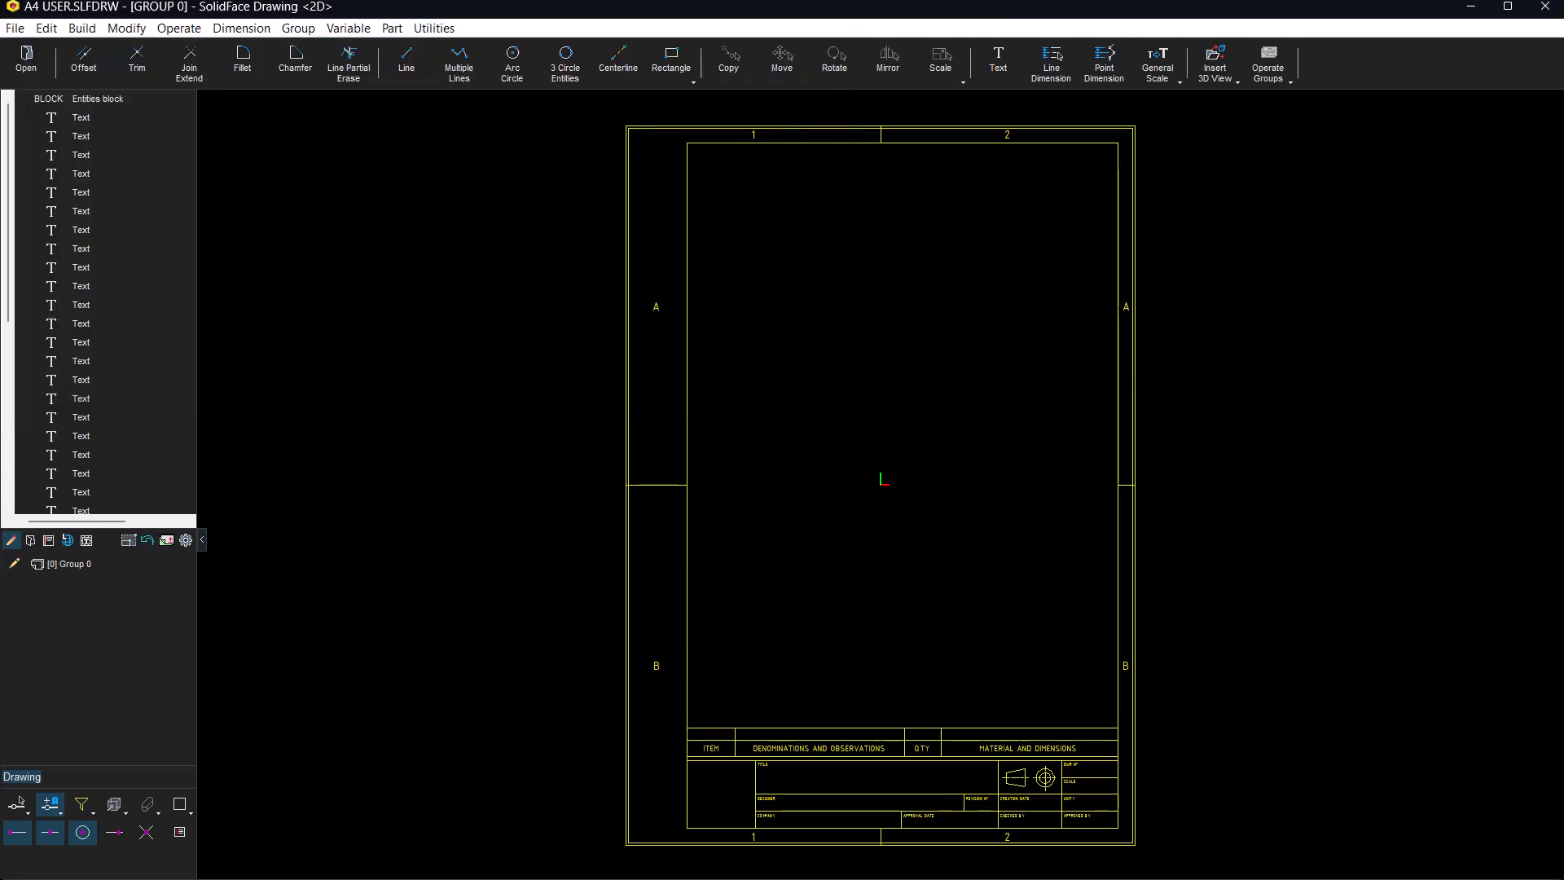
Examine which parts of the sheet belong to the entities block and which are separate texts
{"action": "key", "text": "shift"}
{"action": "left_click", "coordinate": [118, 100]}
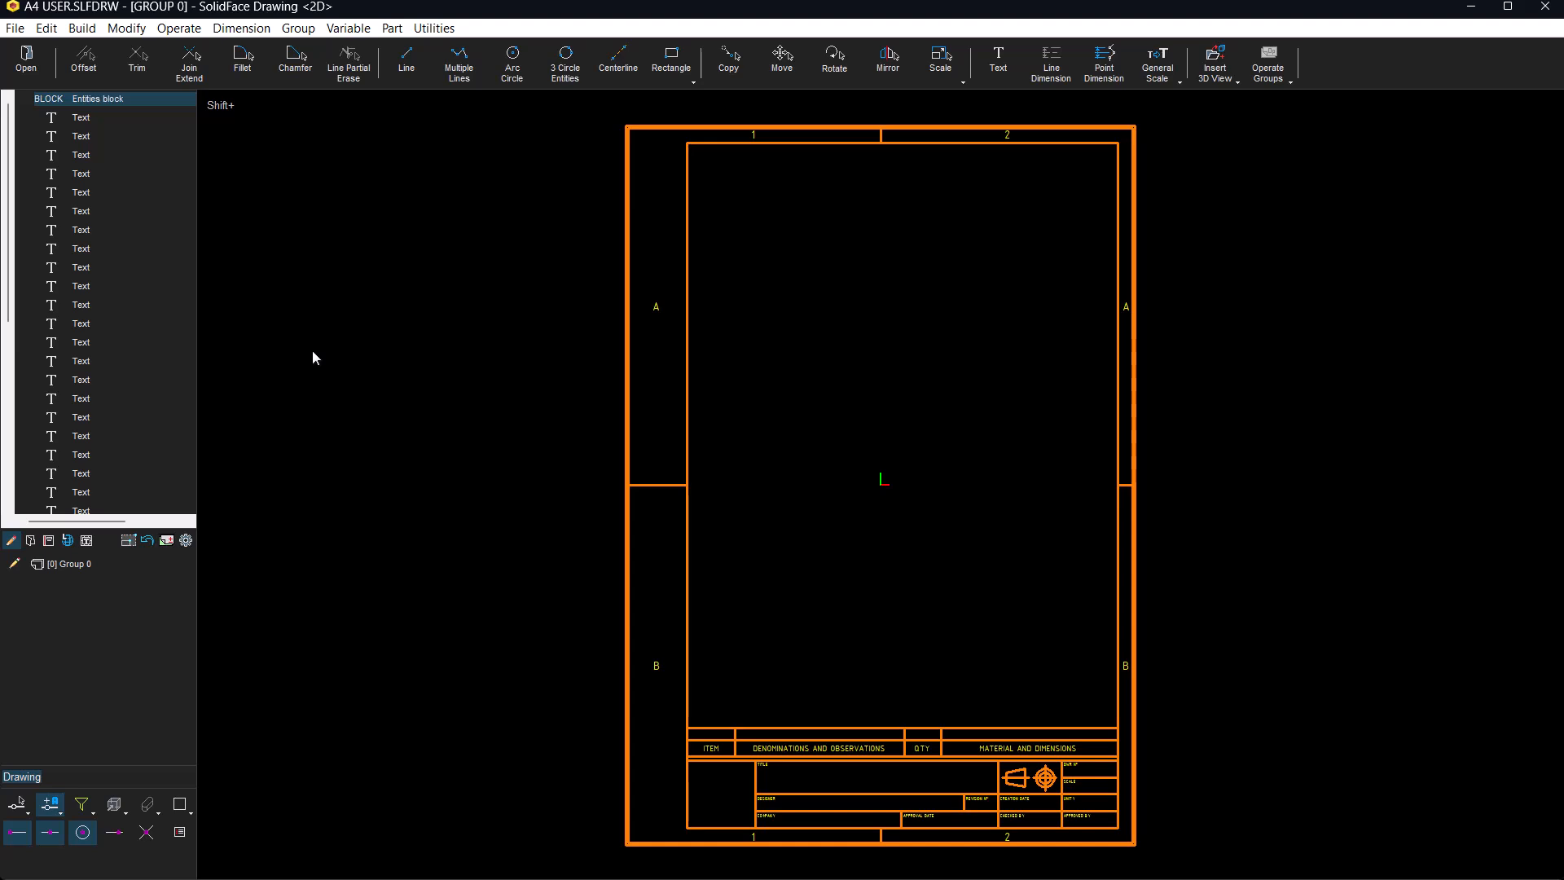
{"action": "key", "text": "shift+e"}
{"action": "key", "text": "Escape"}
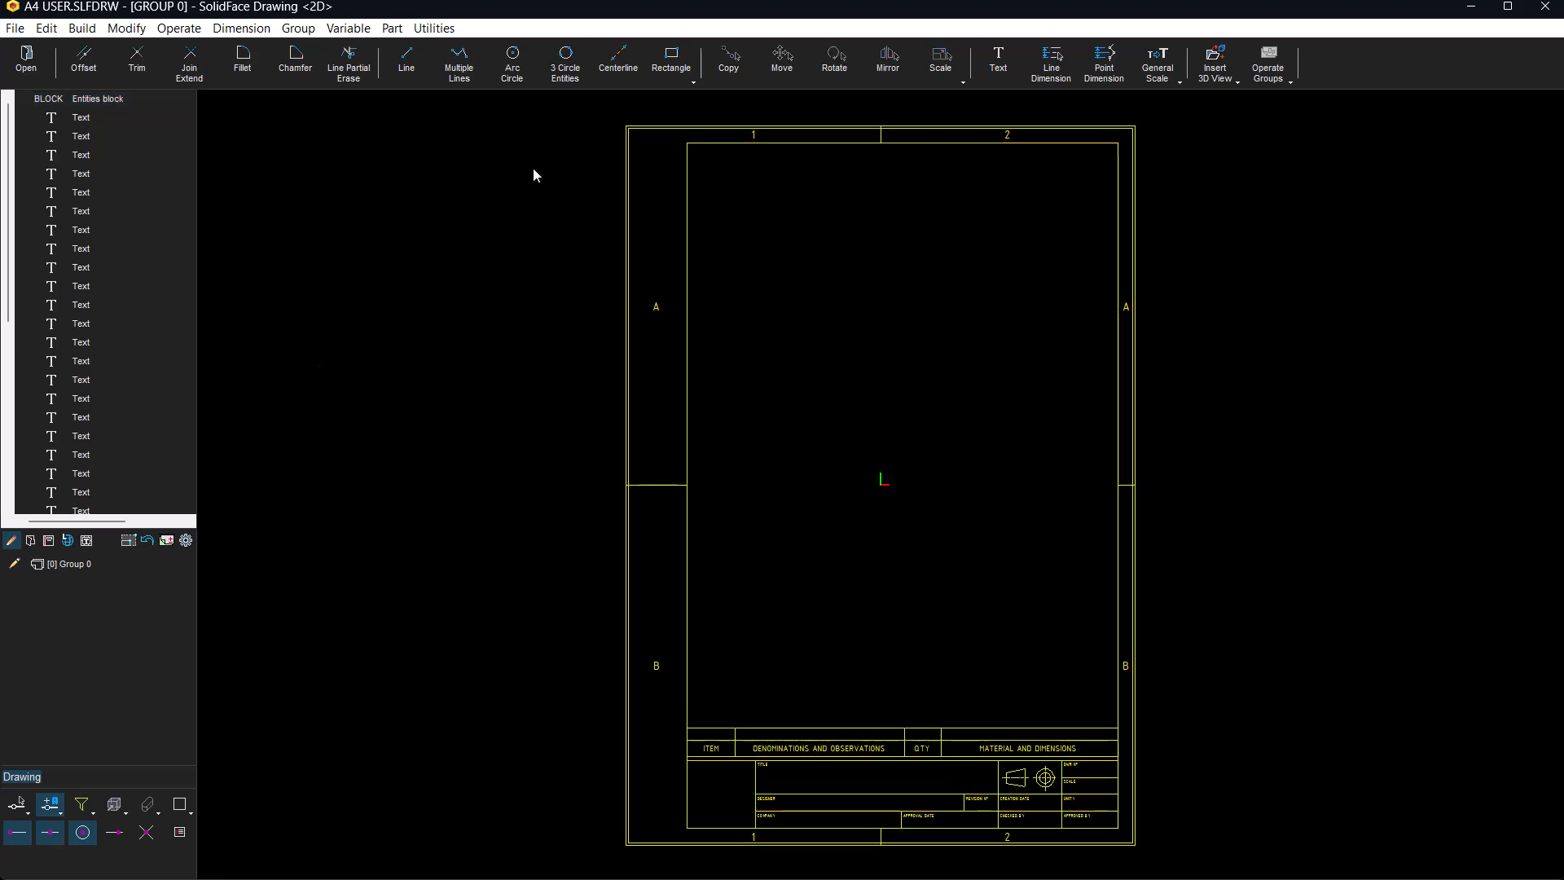
{"action": "mouse_move", "coordinate": [581, 109]}
{"action": "left_mouse_down"}
{"action": "mouse_move", "coordinate": [702, 227]}
{"action": "mouse_move", "coordinate": [1060, 668]}
{"action": "mouse_move", "coordinate": [1181, 841]}
{"action": "mouse_move", "coordinate": [1171, 858]}
{"action": "left_mouse_up"}
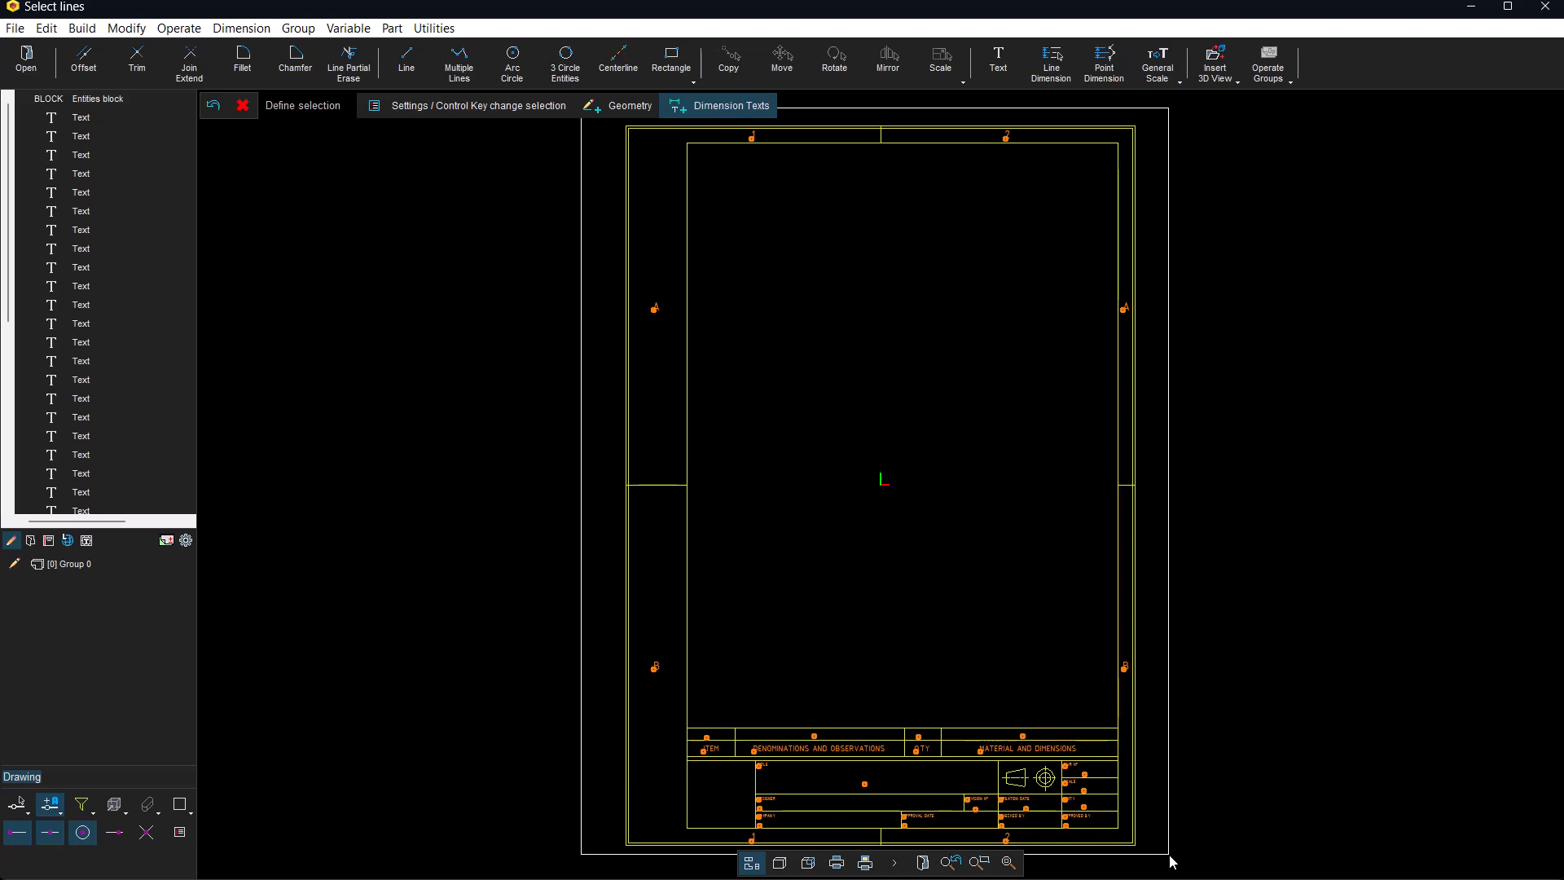
{"action": "left_click", "coordinate": [1169, 856]}
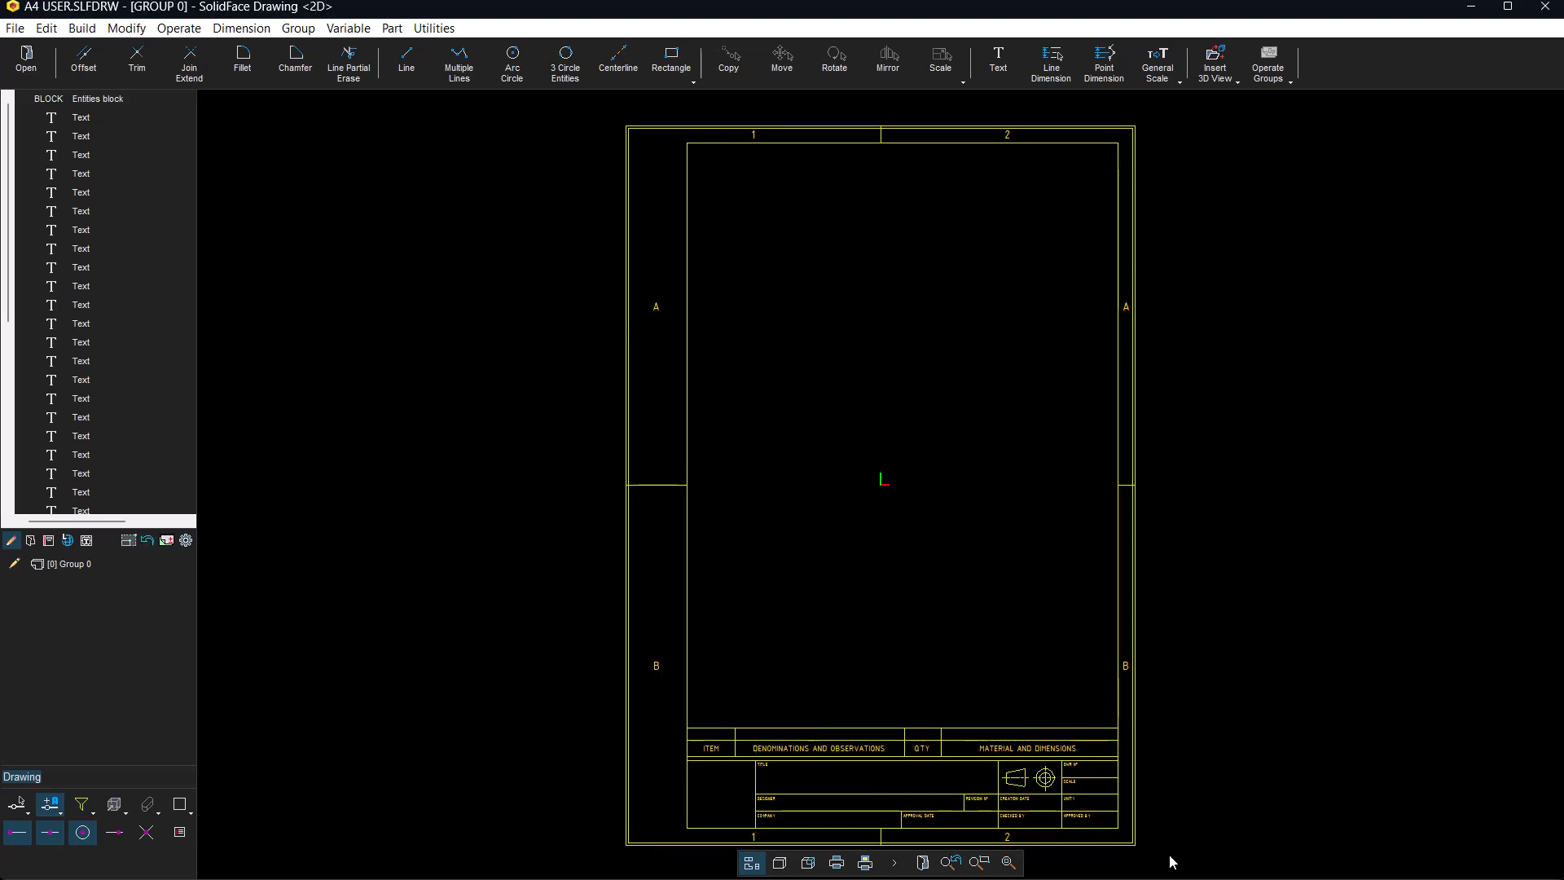
Examine the properties of the hidden question text in the title block's TITLE field, leaving them unchanged
{"action": "scroll", "coordinate": [817, 771], "scroll_direction": "up", "scroll_amount": 5}
{"action": "middle_click_drag", "start_coordinate": [839, 751], "coordinate": [845, 616]}
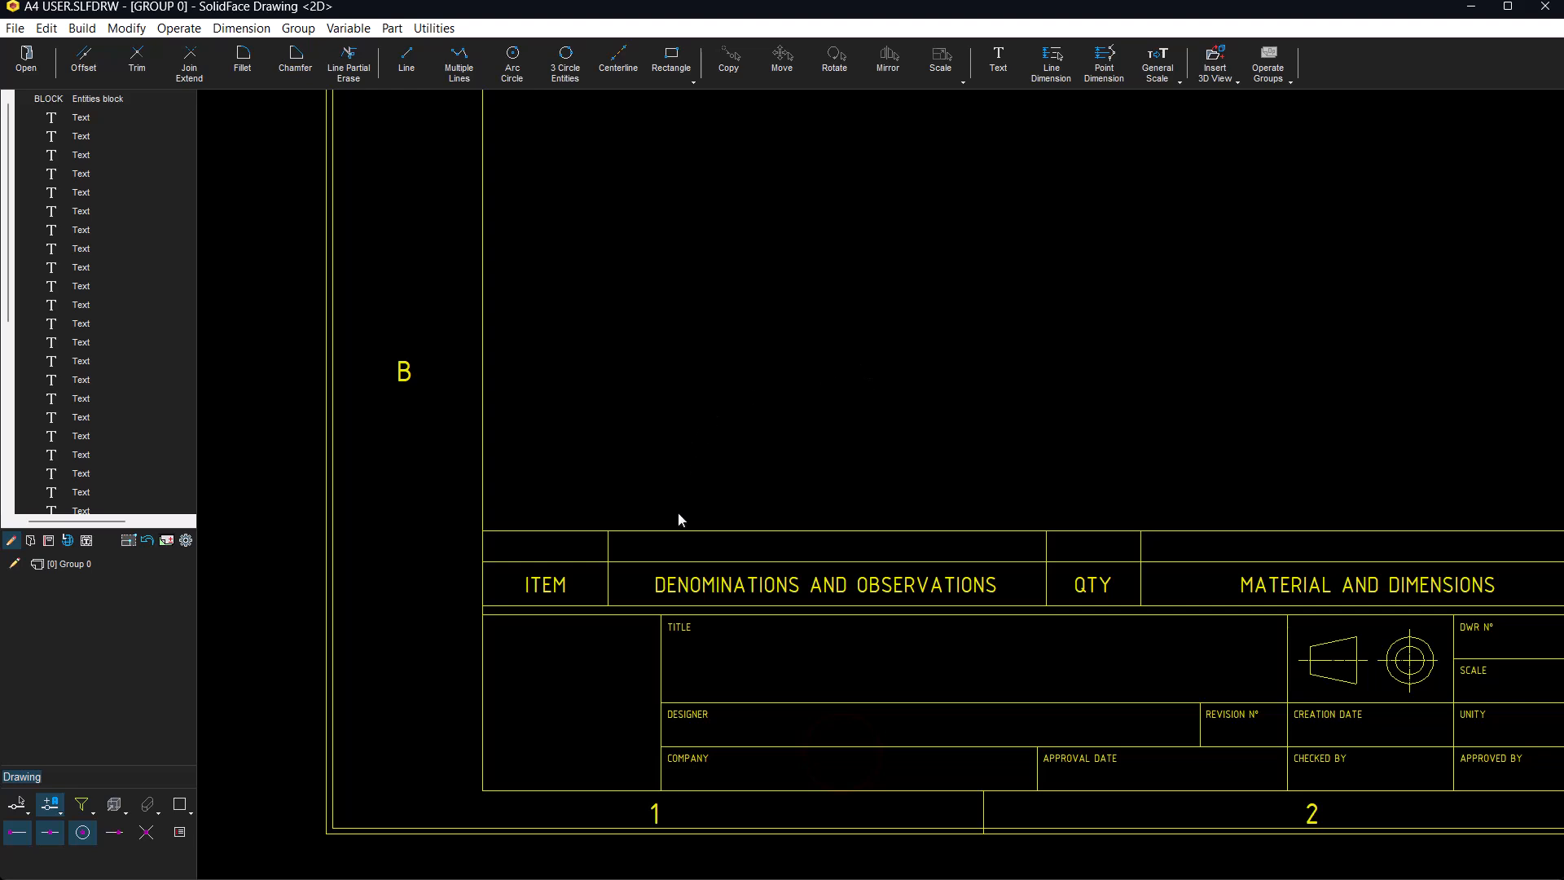
{"action": "left_click", "coordinate": [701, 634]}
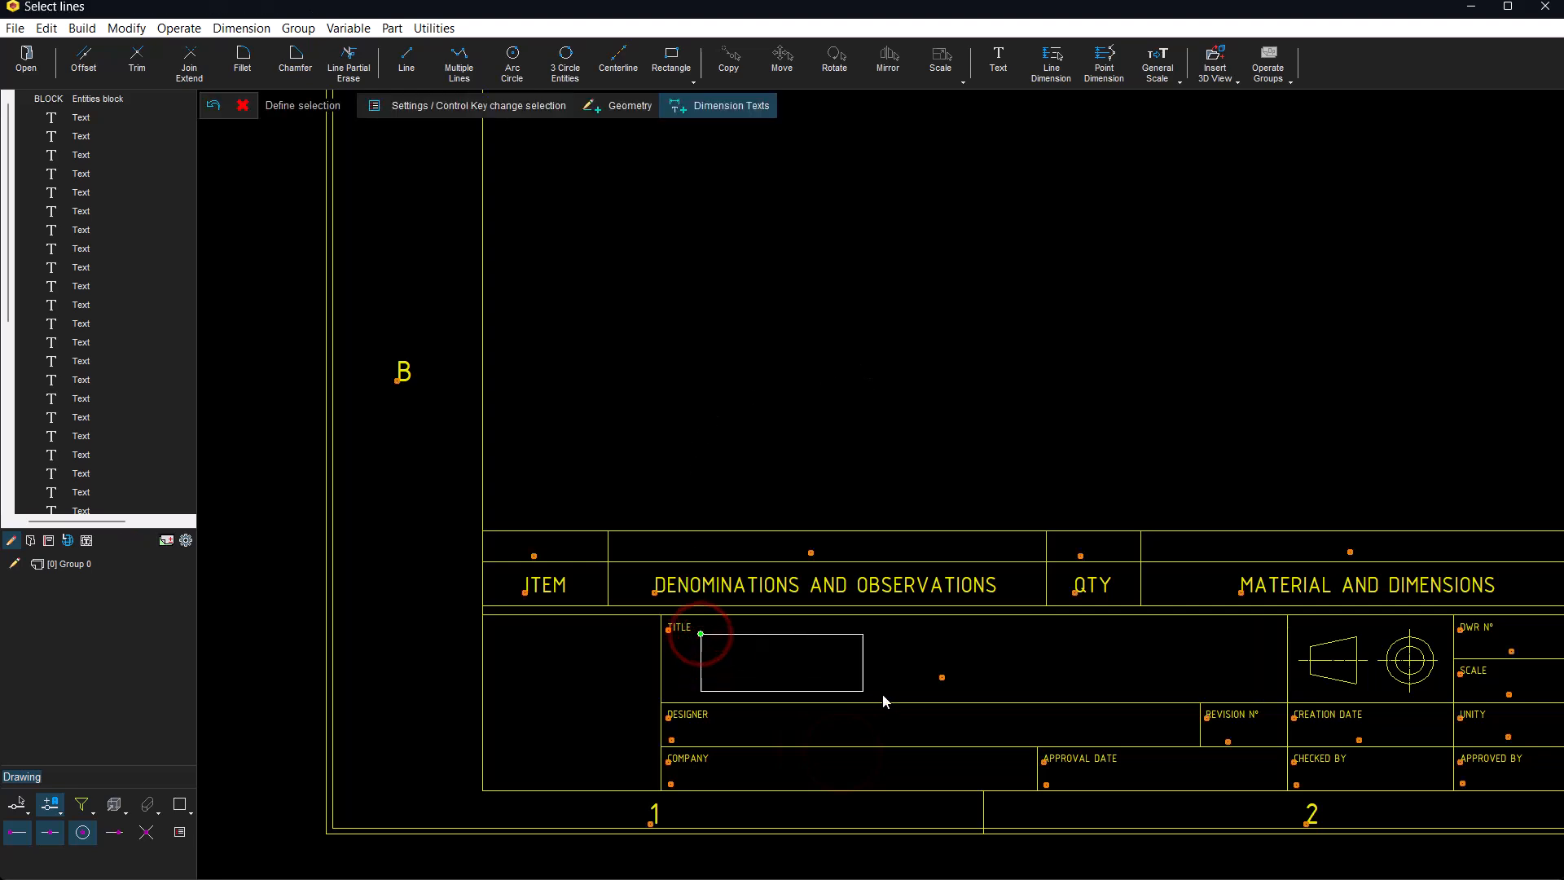
{"action": "left_click", "coordinate": [1013, 701]}
{"action": "scroll", "coordinate": [126, 308], "scroll_direction": "down", "scroll_amount": 1}
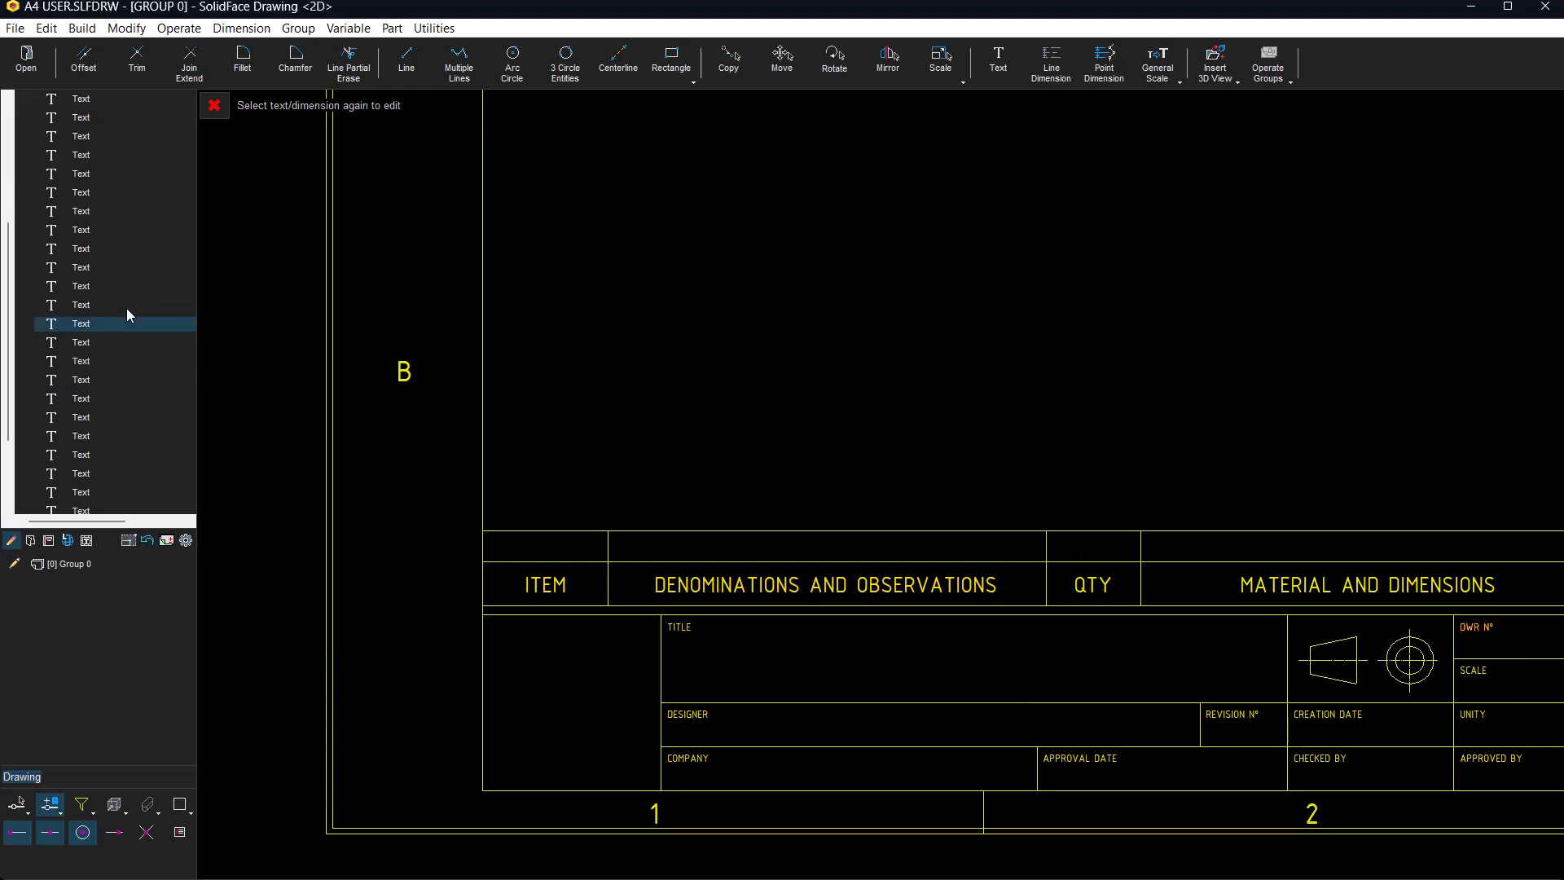
{"action": "left_click", "coordinate": [109, 323]}
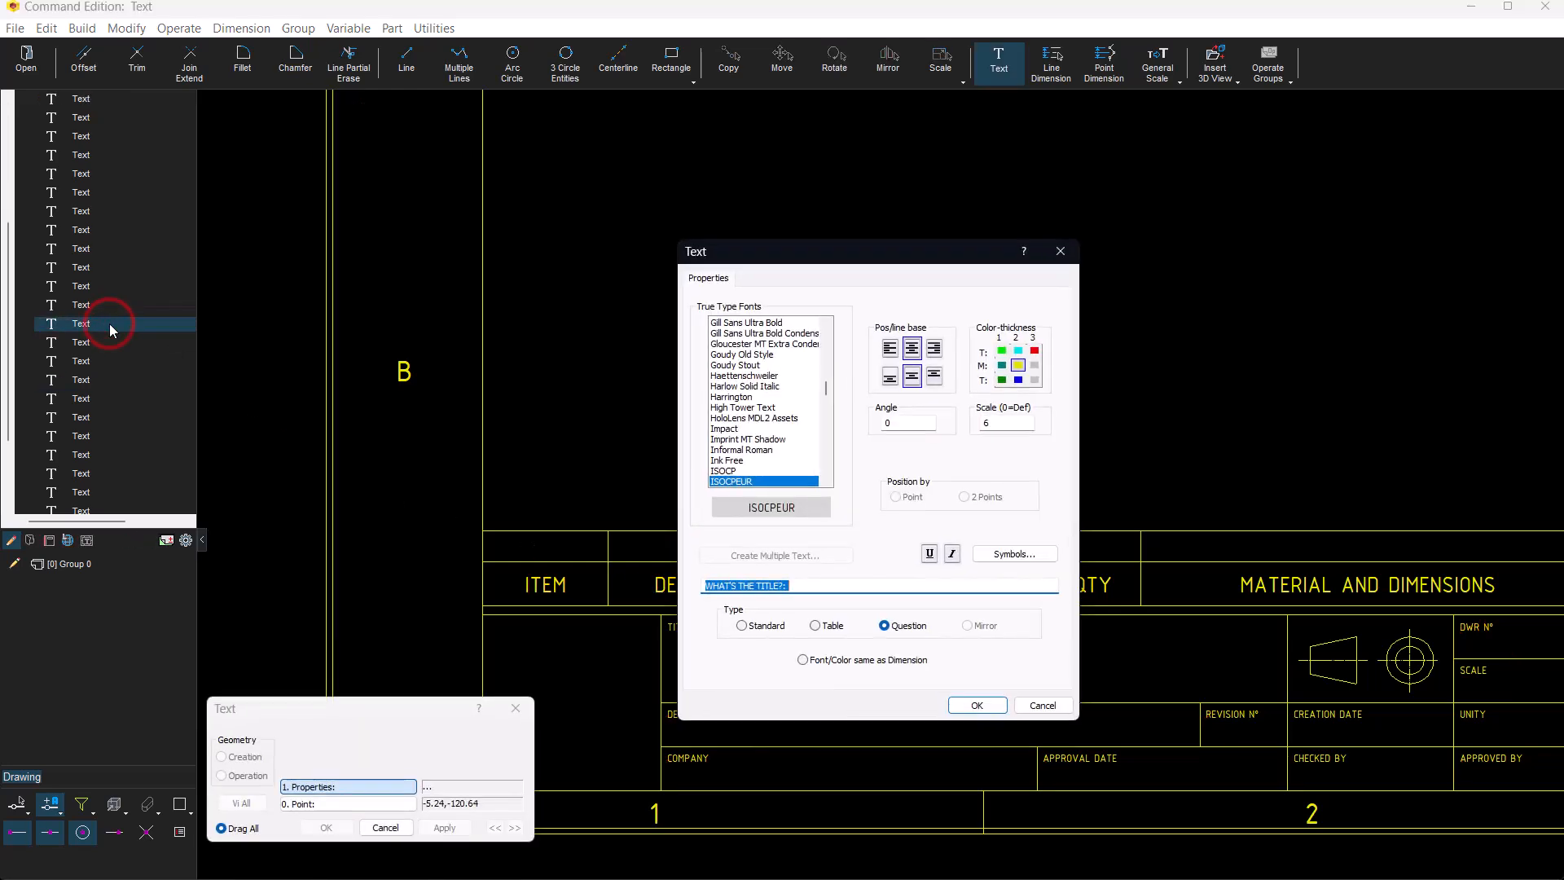
{"action": "left_click_drag", "start_coordinate": [821, 253], "coordinate": [951, 146]}
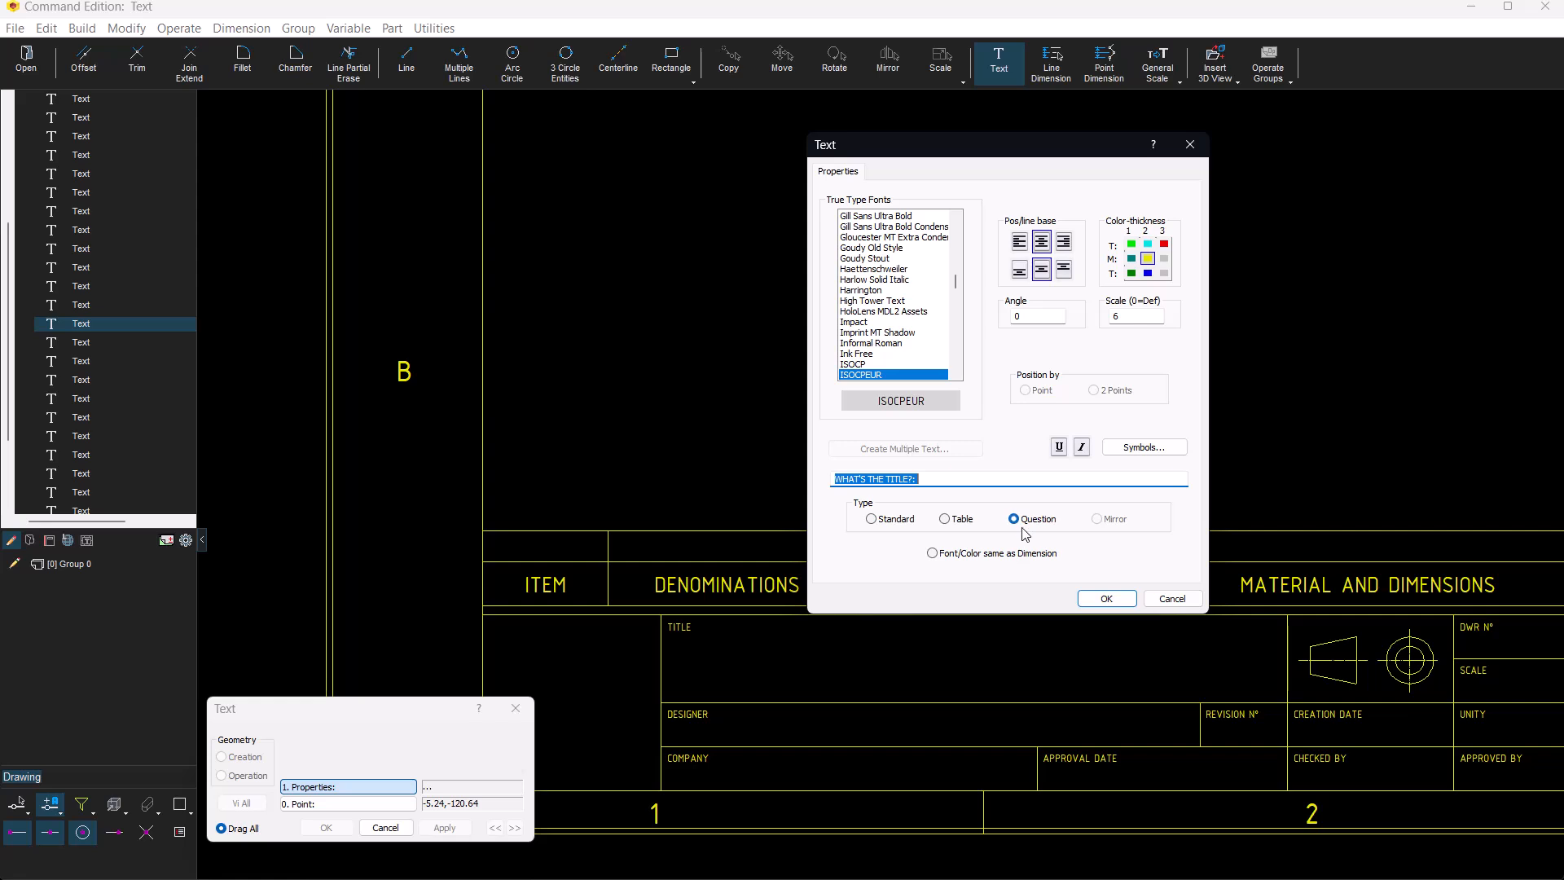
{"action": "left_click", "coordinate": [1121, 604]}
{"action": "left_click", "coordinate": [387, 827]}
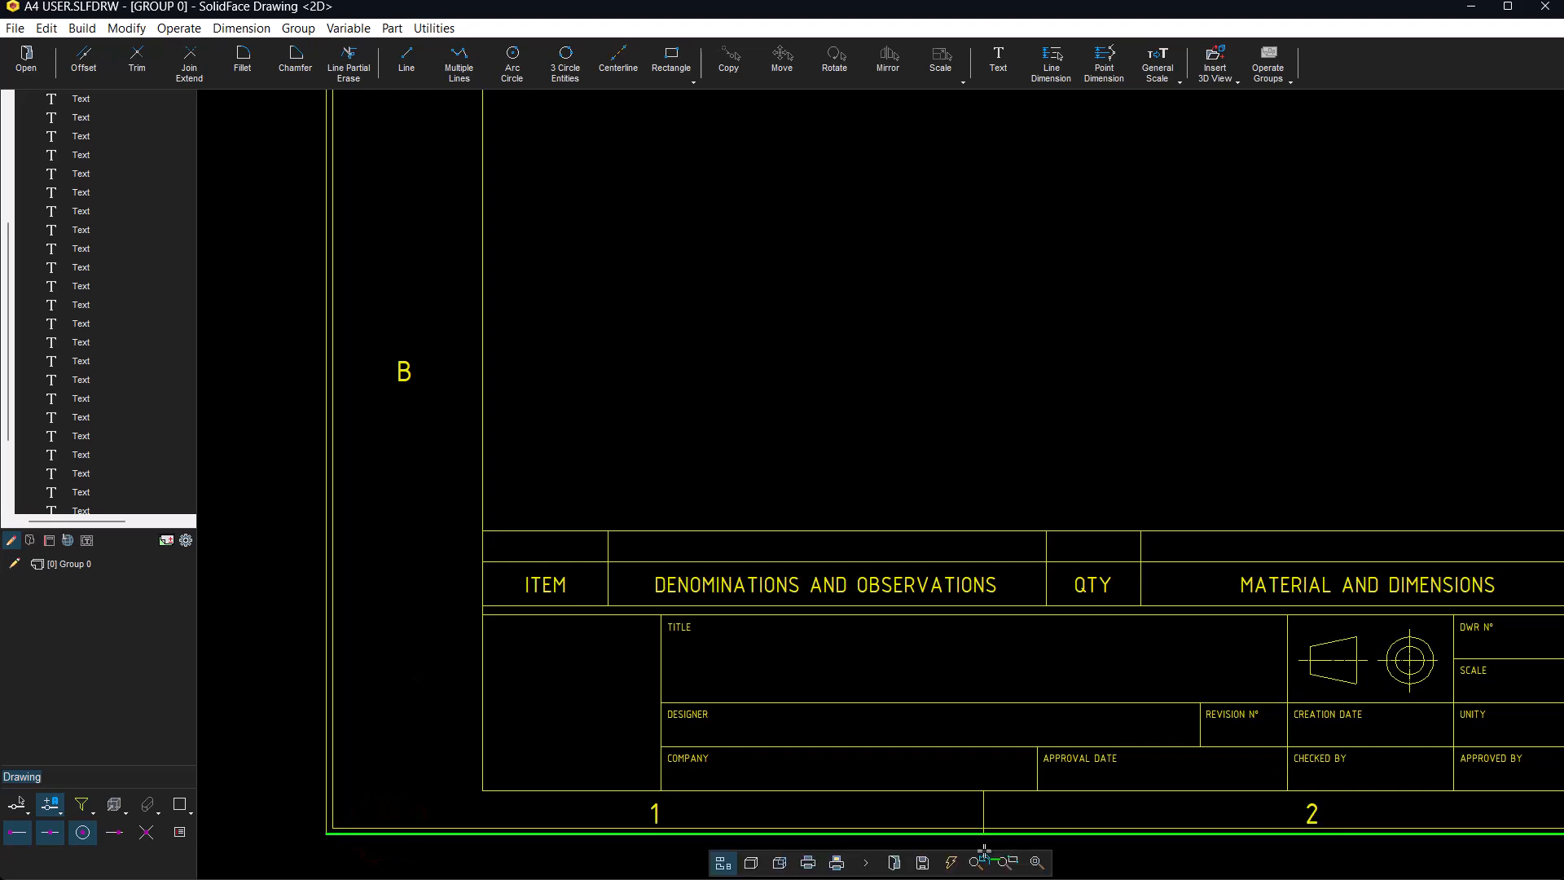
Delete all texts from the sheet and title block except the TITLE label and its question text
{"action": "left_click", "coordinate": [1037, 860]}
{"action": "left_click_drag", "start_coordinate": [593, 106], "coordinate": [1150, 758]}
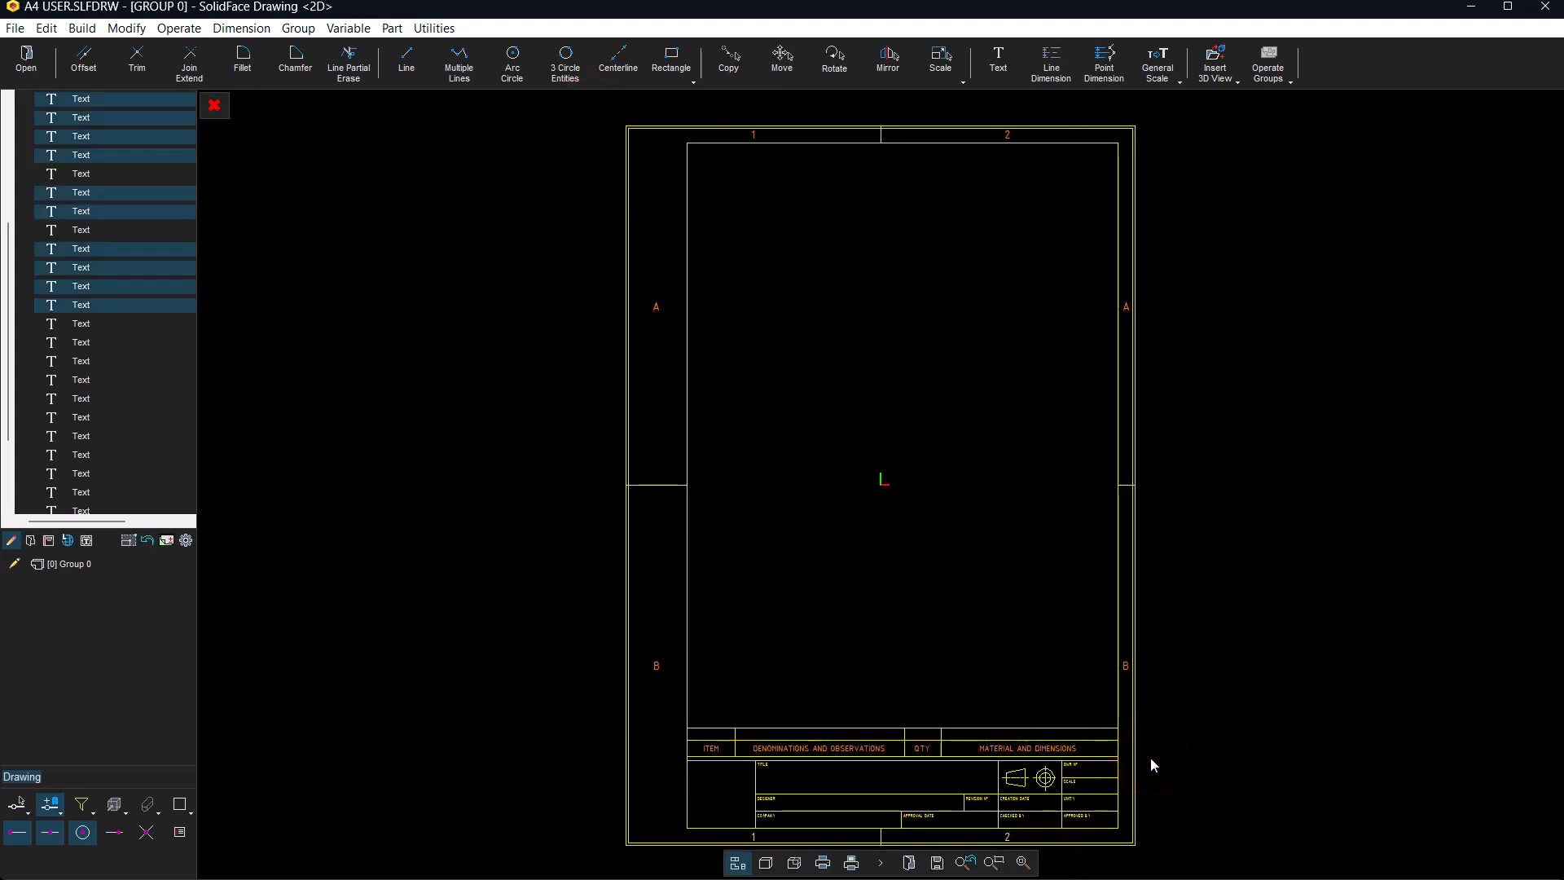
{"action": "key", "text": "Delete"}
{"action": "left_click_drag", "start_coordinate": [1219, 852], "coordinate": [637, 789]}
{"action": "key", "text": "Delete"}
{"action": "left_click_drag", "start_coordinate": [1181, 828], "coordinate": [1033, 705]}
{"action": "key", "text": "Delete"}
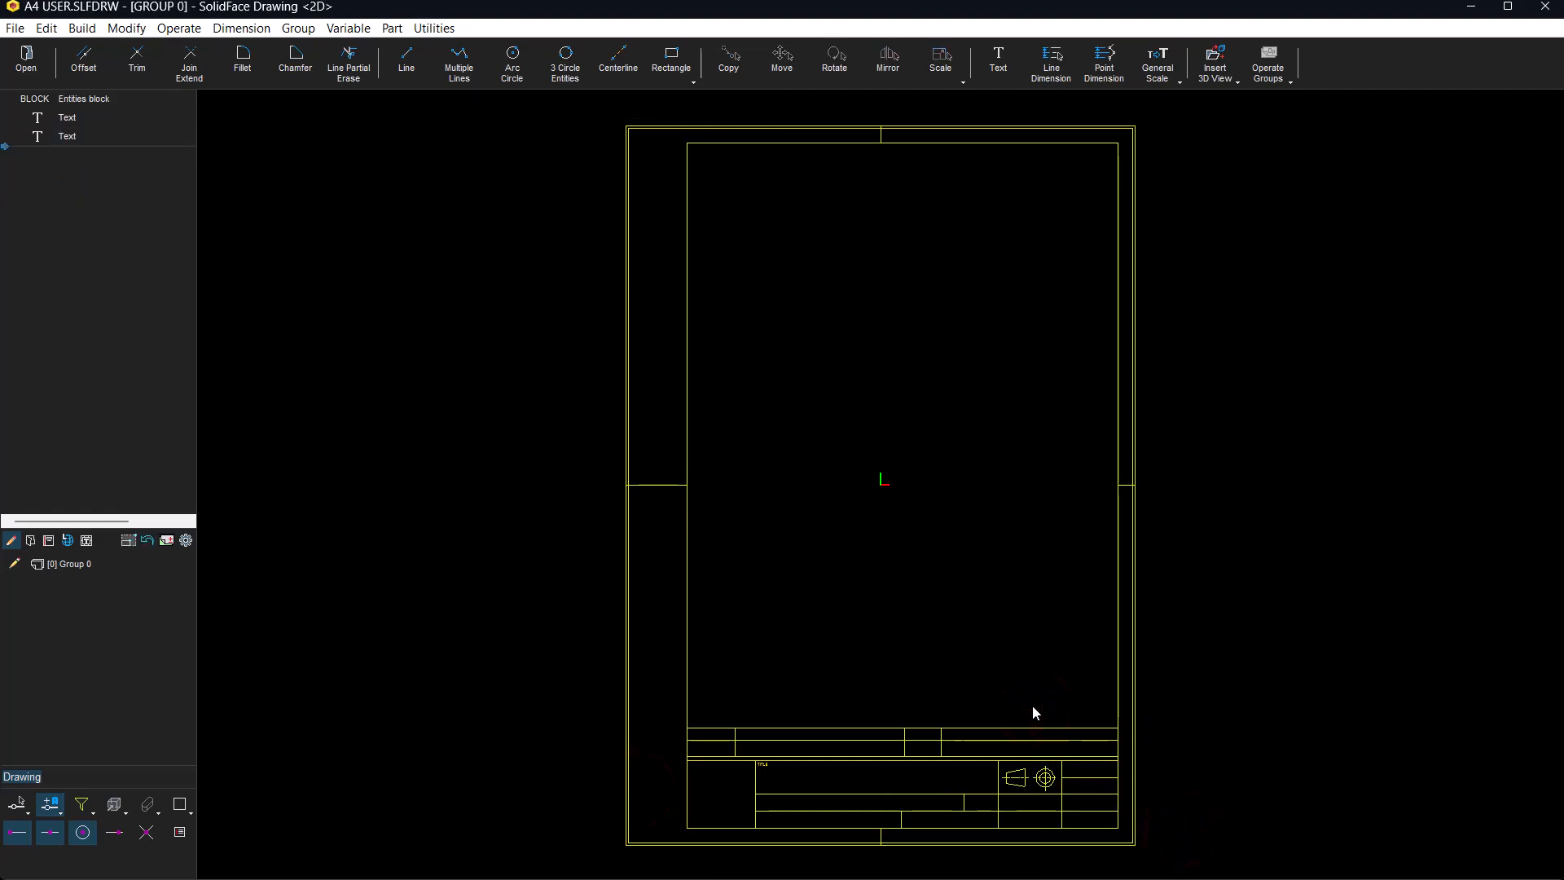
Switch the variable display to Variable Name so the question text shows in the TITLE field
{"action": "scroll", "coordinate": [869, 771], "scroll_direction": "up", "scroll_amount": 5}
{"action": "middle_click_drag", "start_coordinate": [869, 772], "coordinate": [872, 678]}
{"action": "scroll", "coordinate": [846, 701], "scroll_direction": "up", "scroll_amount": 1}
{"action": "scroll", "coordinate": [846, 705], "scroll_direction": "up", "scroll_amount": 1}
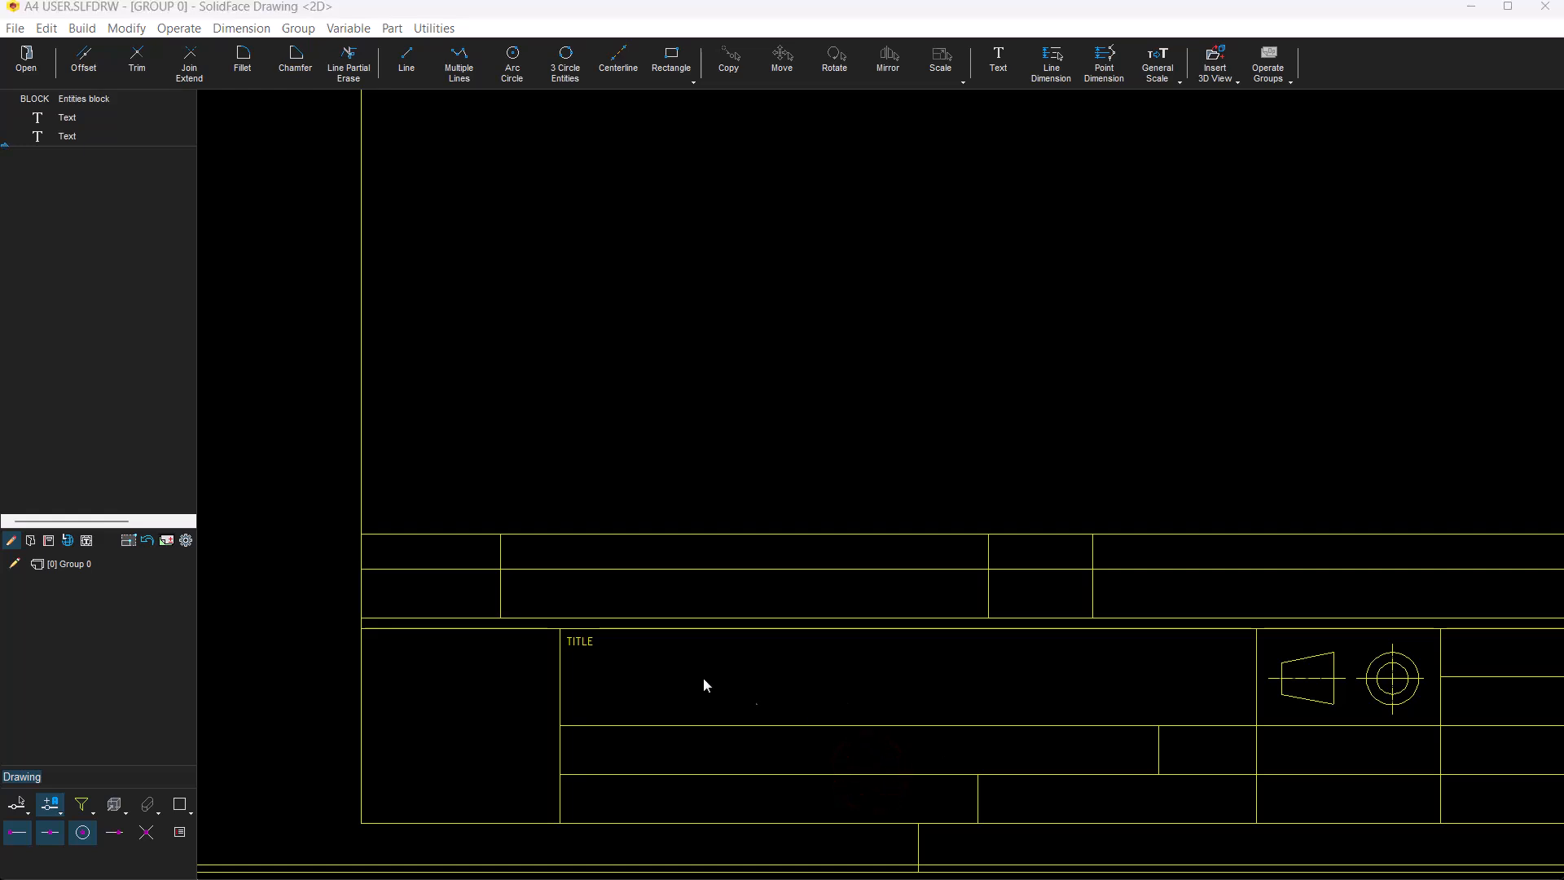
{"action": "left_click", "coordinate": [185, 540]}
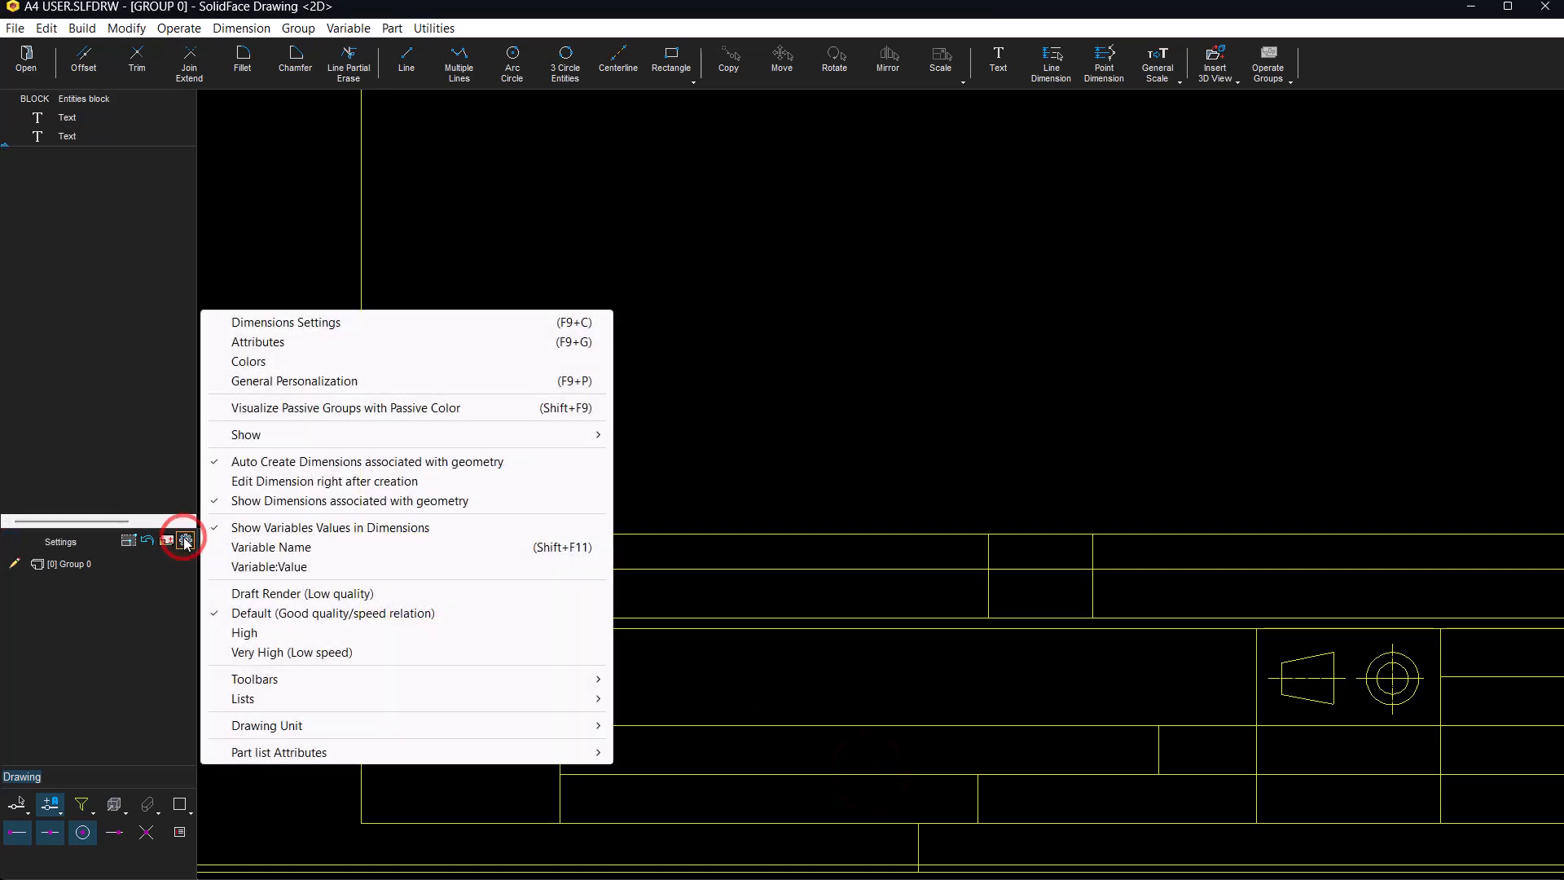
{"action": "left_click", "coordinate": [283, 549]}
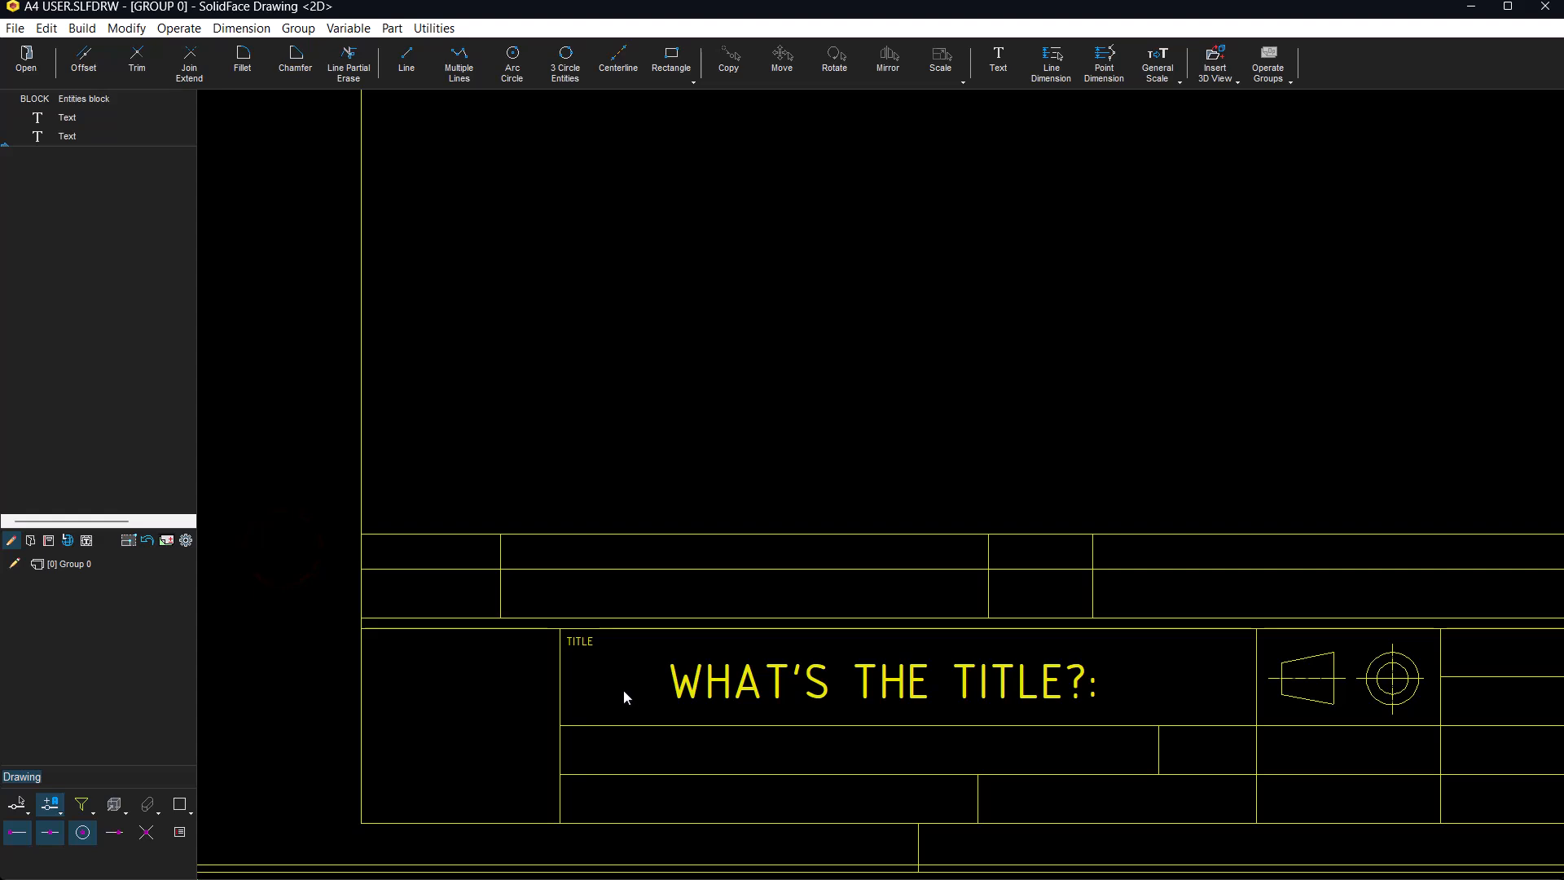
Change the question text in the TITLE field to "Please, inform Project Title?:"
{"action": "left_click", "coordinate": [740, 691]}
{"action": "left_click", "coordinate": [741, 691]}
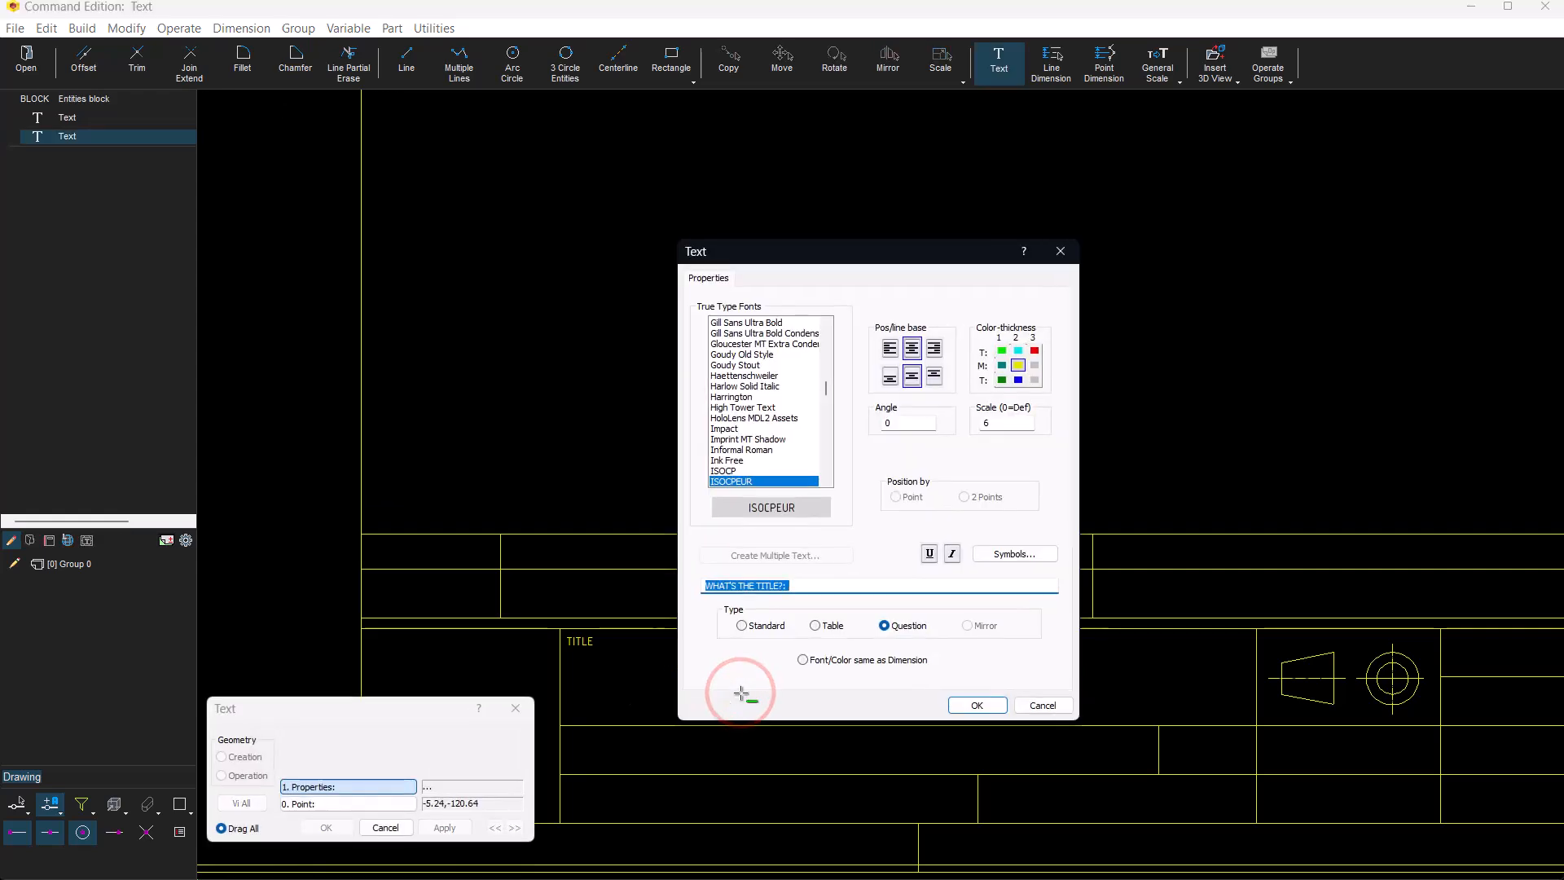
{"action": "left_click", "coordinate": [781, 582]}
{"action": "left_click", "coordinate": [781, 582]}
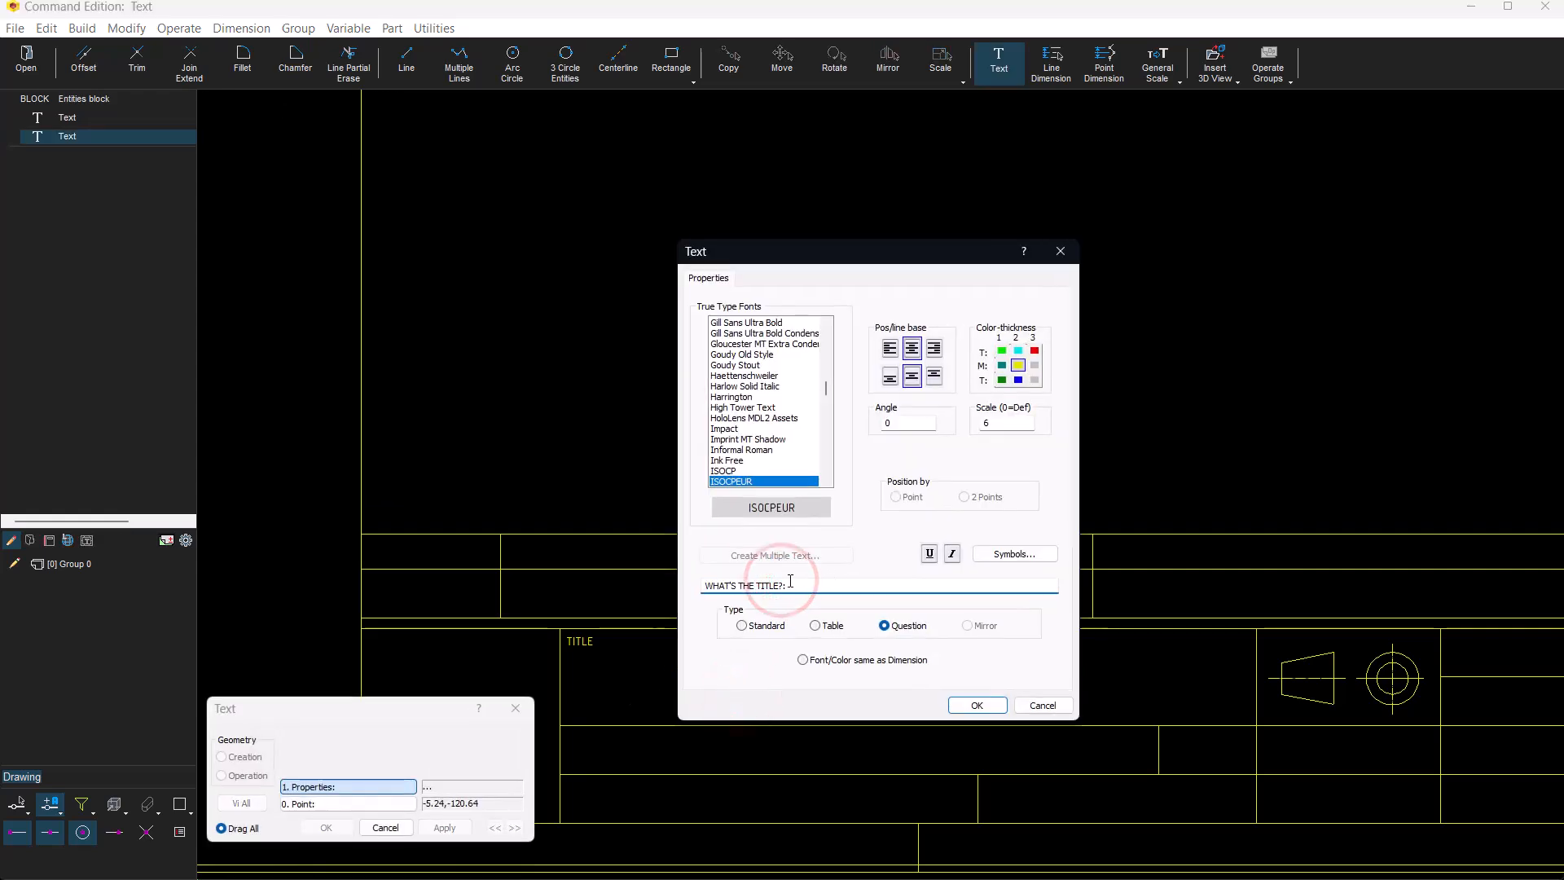
{"action": "key", "text": "BackSpace"}
{"action": "key", "text": "BackSpace"}
{"action": "key", "text": "BackSpace"}
{"action": "key", "text": "BackSpace"}
{"action": "key", "text": "BackSpace"}
{"action": "key", "text": "BackSpace"}
{"action": "key", "text": "BackSpace"}
{"action": "key", "text": "BackSpace"}
{"action": "key", "text": "BackSpace"}
{"action": "key", "text": "BackSpace"}
{"action": "key", "text": "BackSpace"}
{"action": "key", "text": "BackSpace"}
{"action": "key", "text": "BackSpace"}
{"action": "key", "text": "BackSpace"}
{"action": "key", "text": "BackSpace"}
{"action": "key", "text": "BackSpace"}
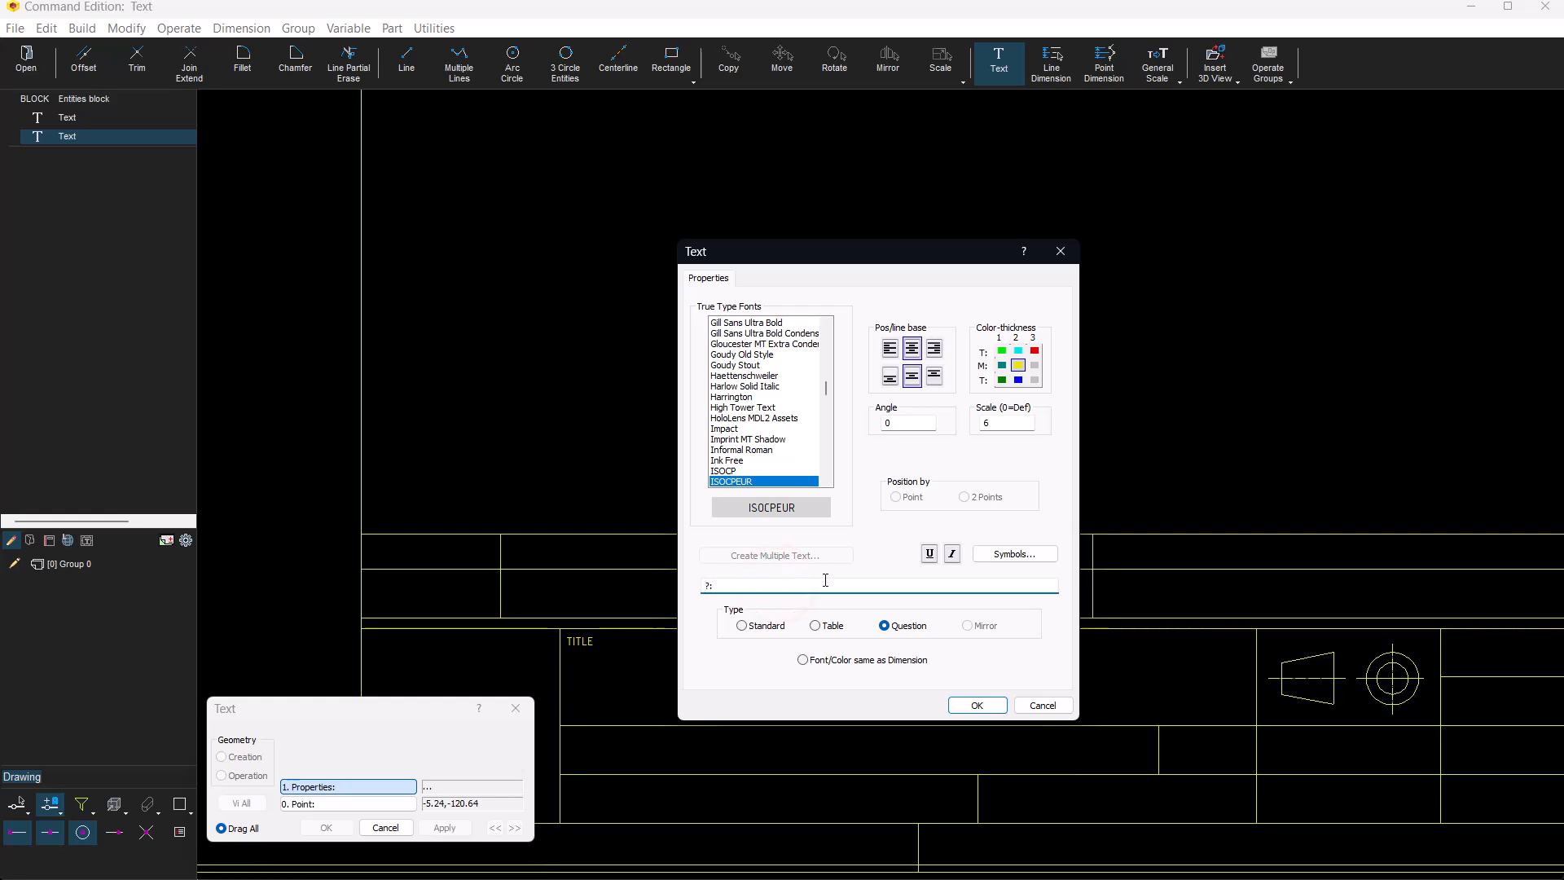
{"action": "type", "text": "Please, inform Project Title?"}
{"action": "double_click", "coordinate": [989, 423]}
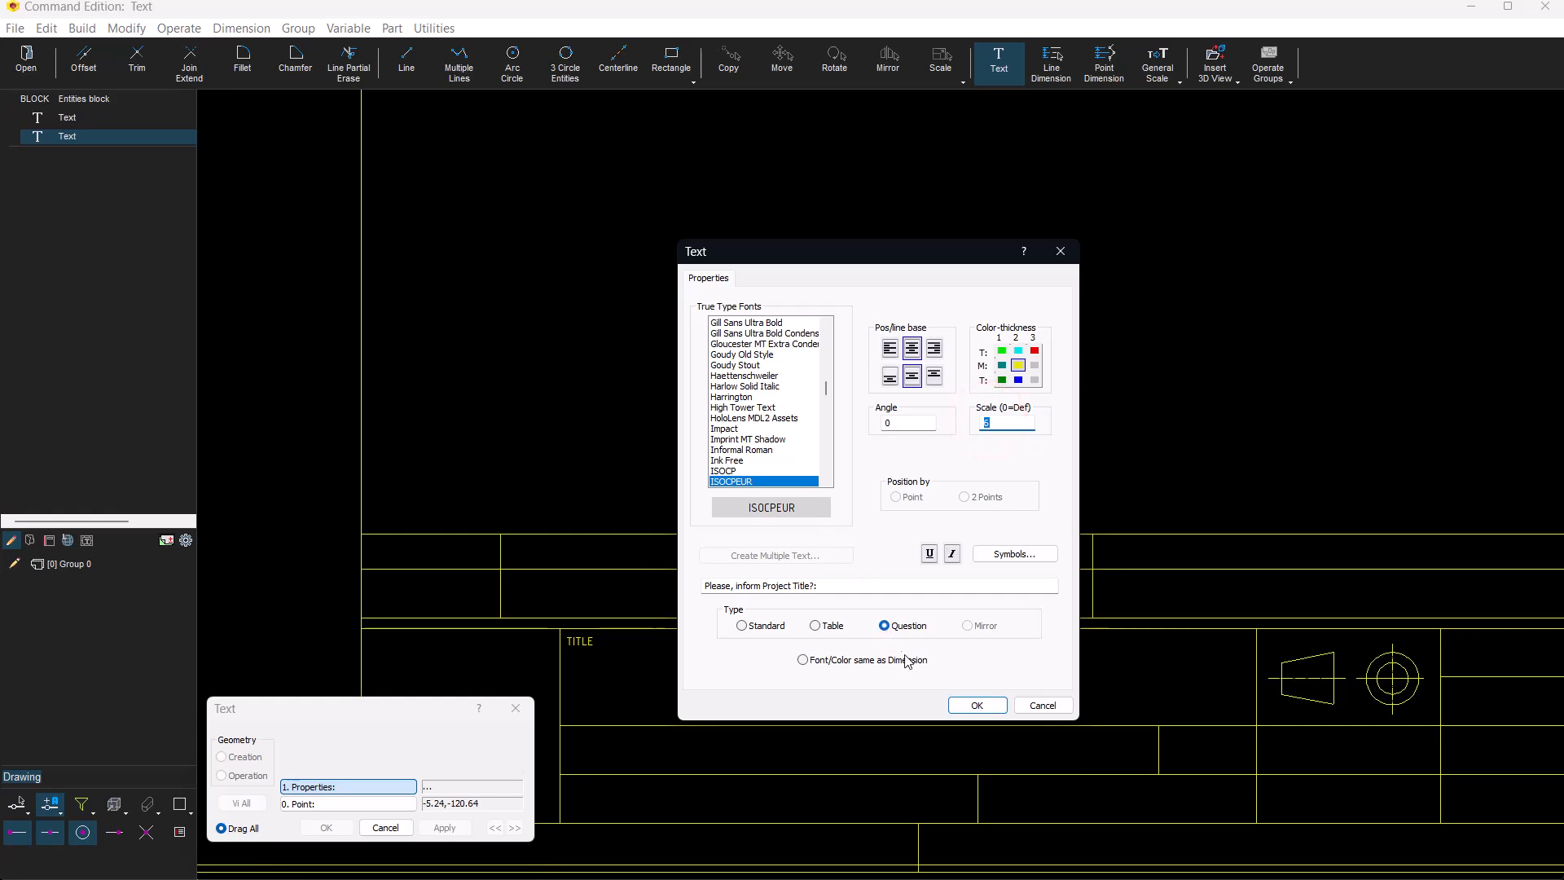
{"action": "left_click", "coordinate": [980, 706]}
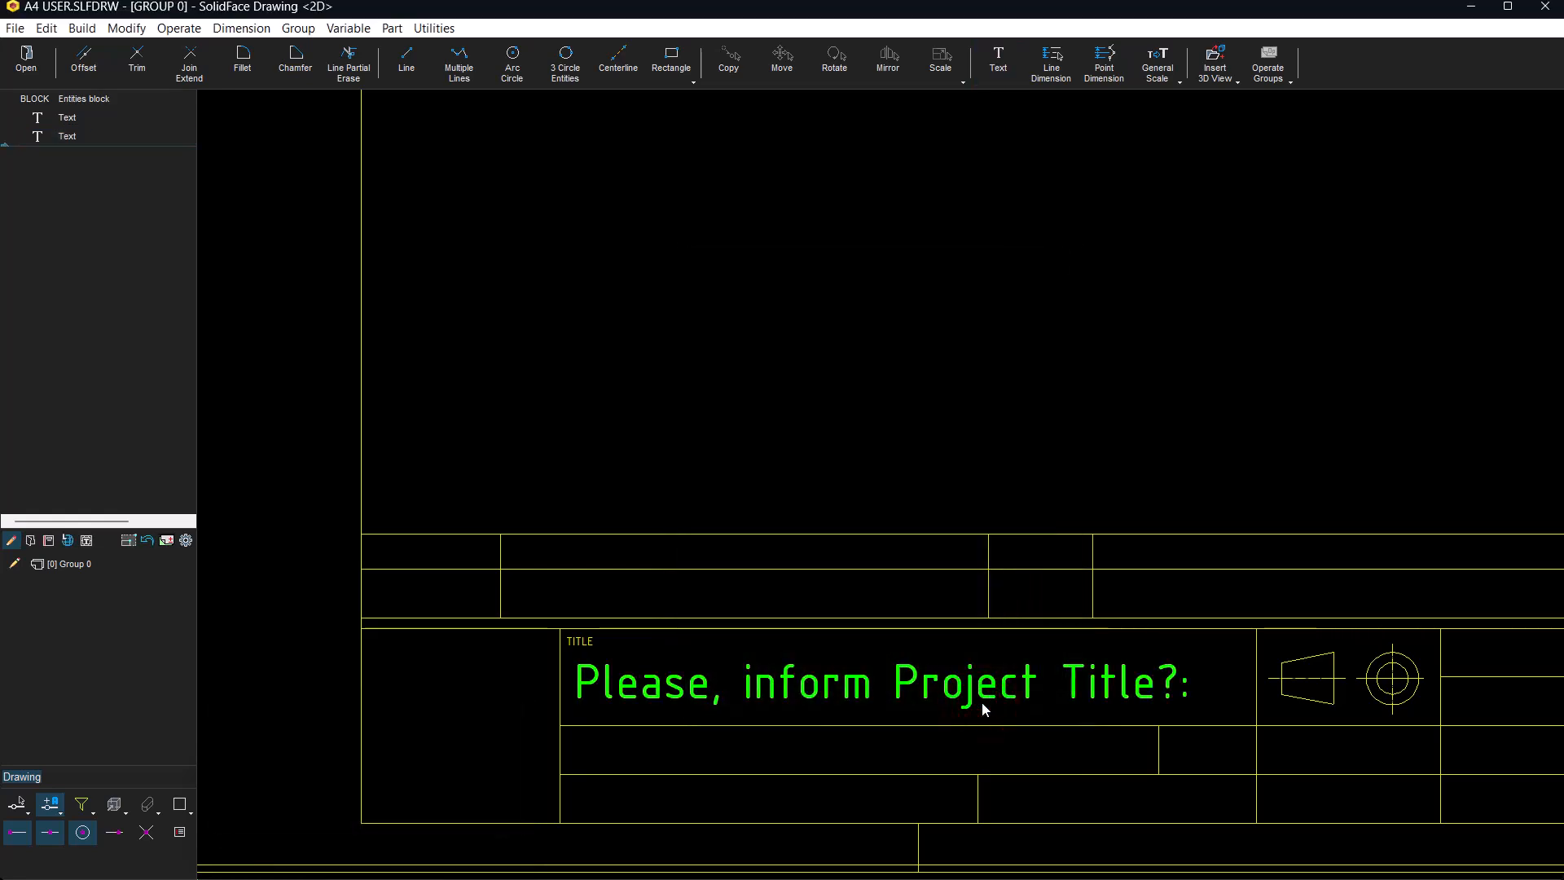
Change the TITLE label to "PROJECT TITLE" and switch the display back to showing variable values in dimensions
{"action": "double_click", "coordinate": [583, 642]}
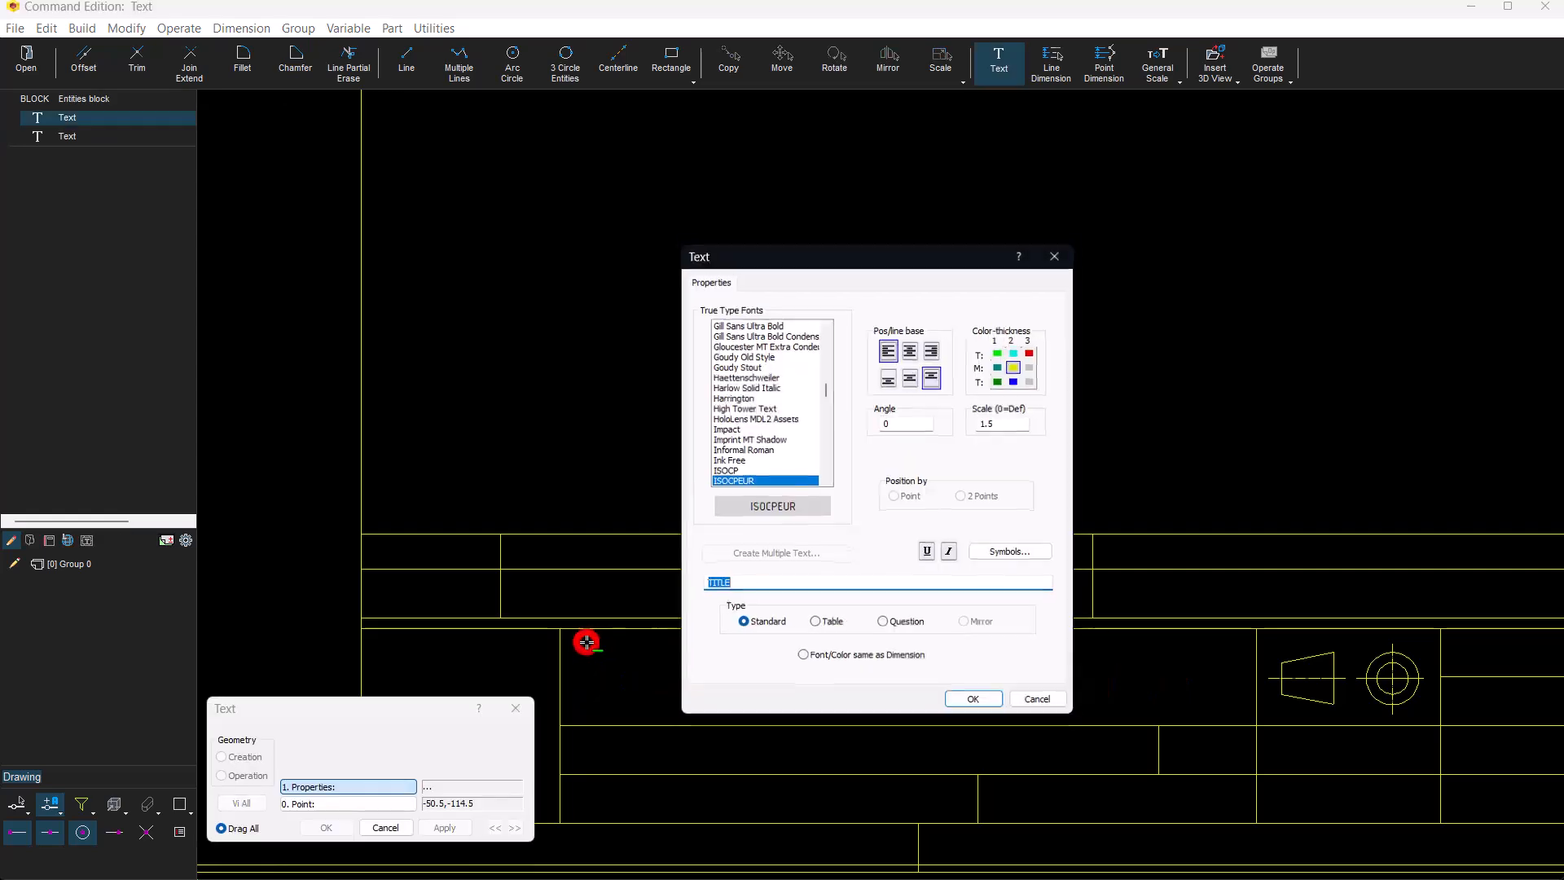
{"action": "left_click", "coordinate": [736, 585]}
{"action": "key", "text": "Home"}
{"action": "type", "text": "PROJECT"}
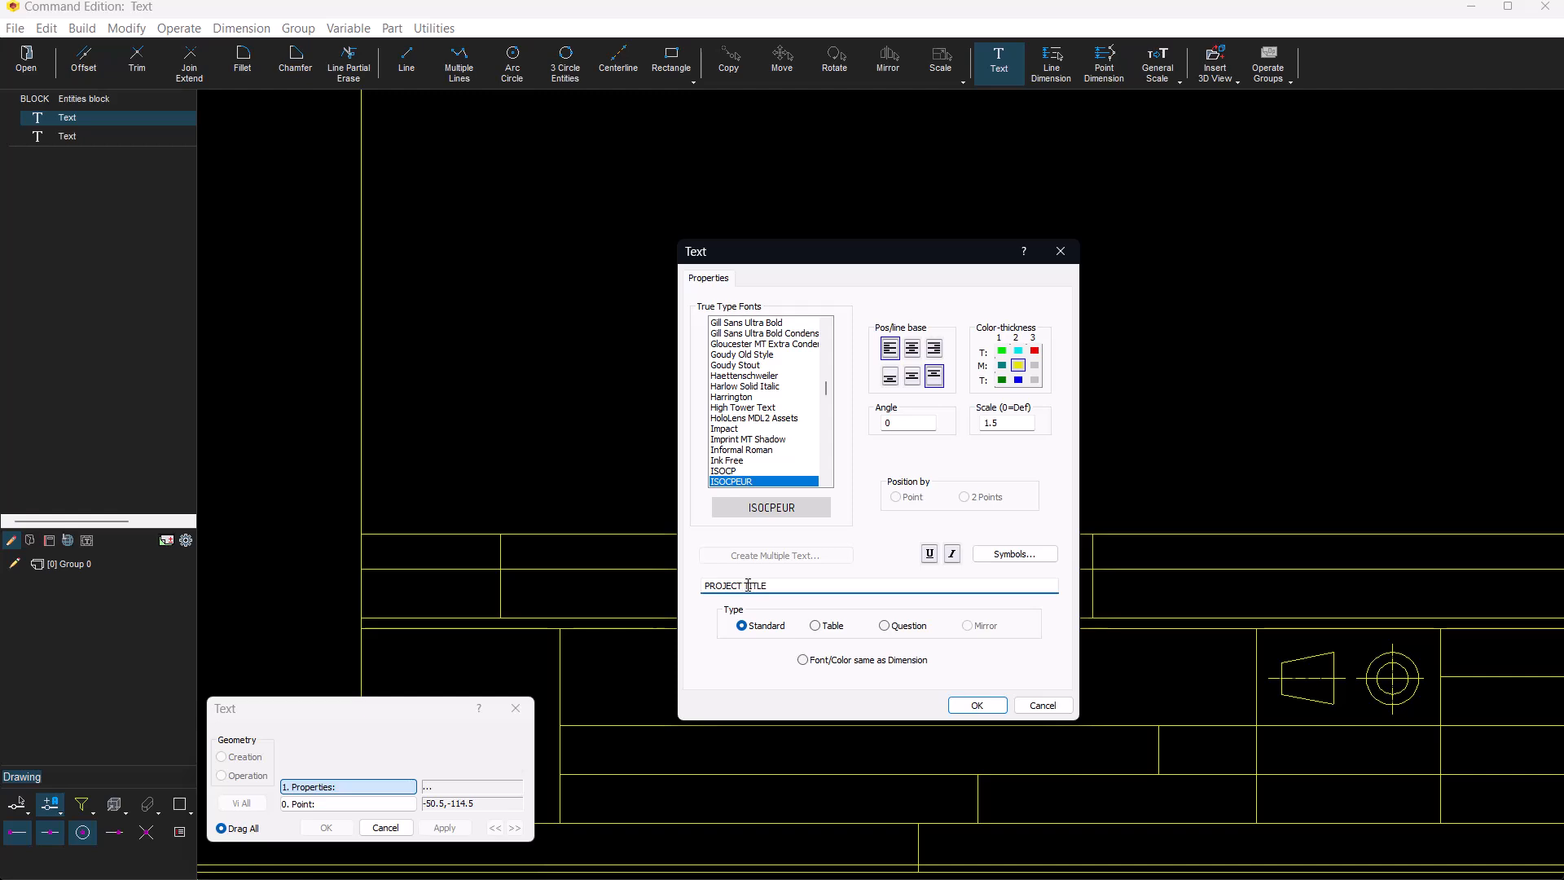
{"action": "left_click", "coordinate": [978, 706]}
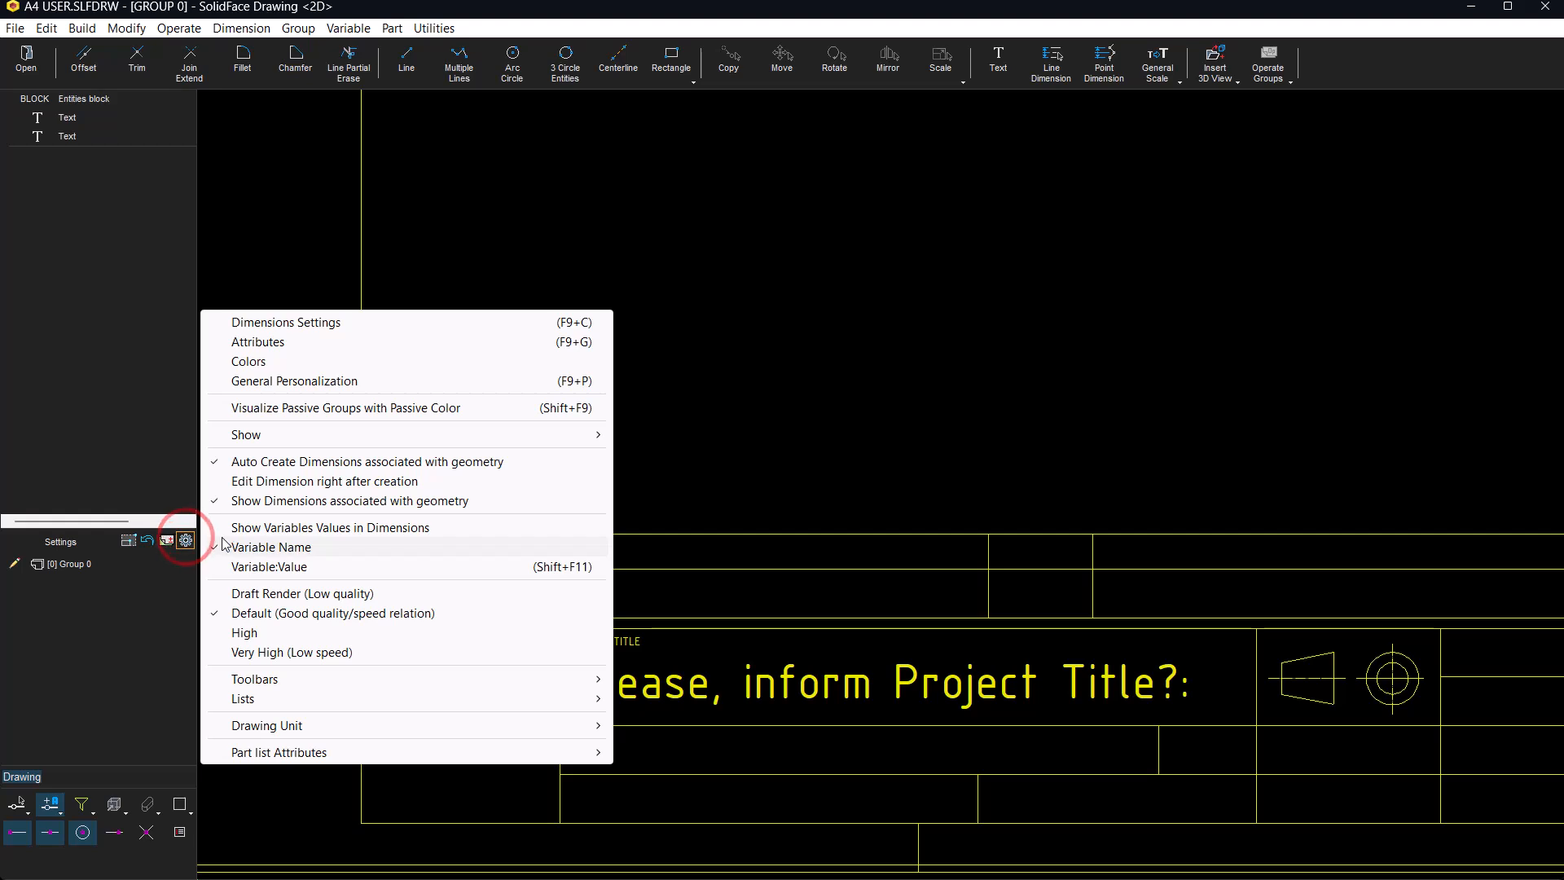
{"action": "left_click", "coordinate": [286, 531]}
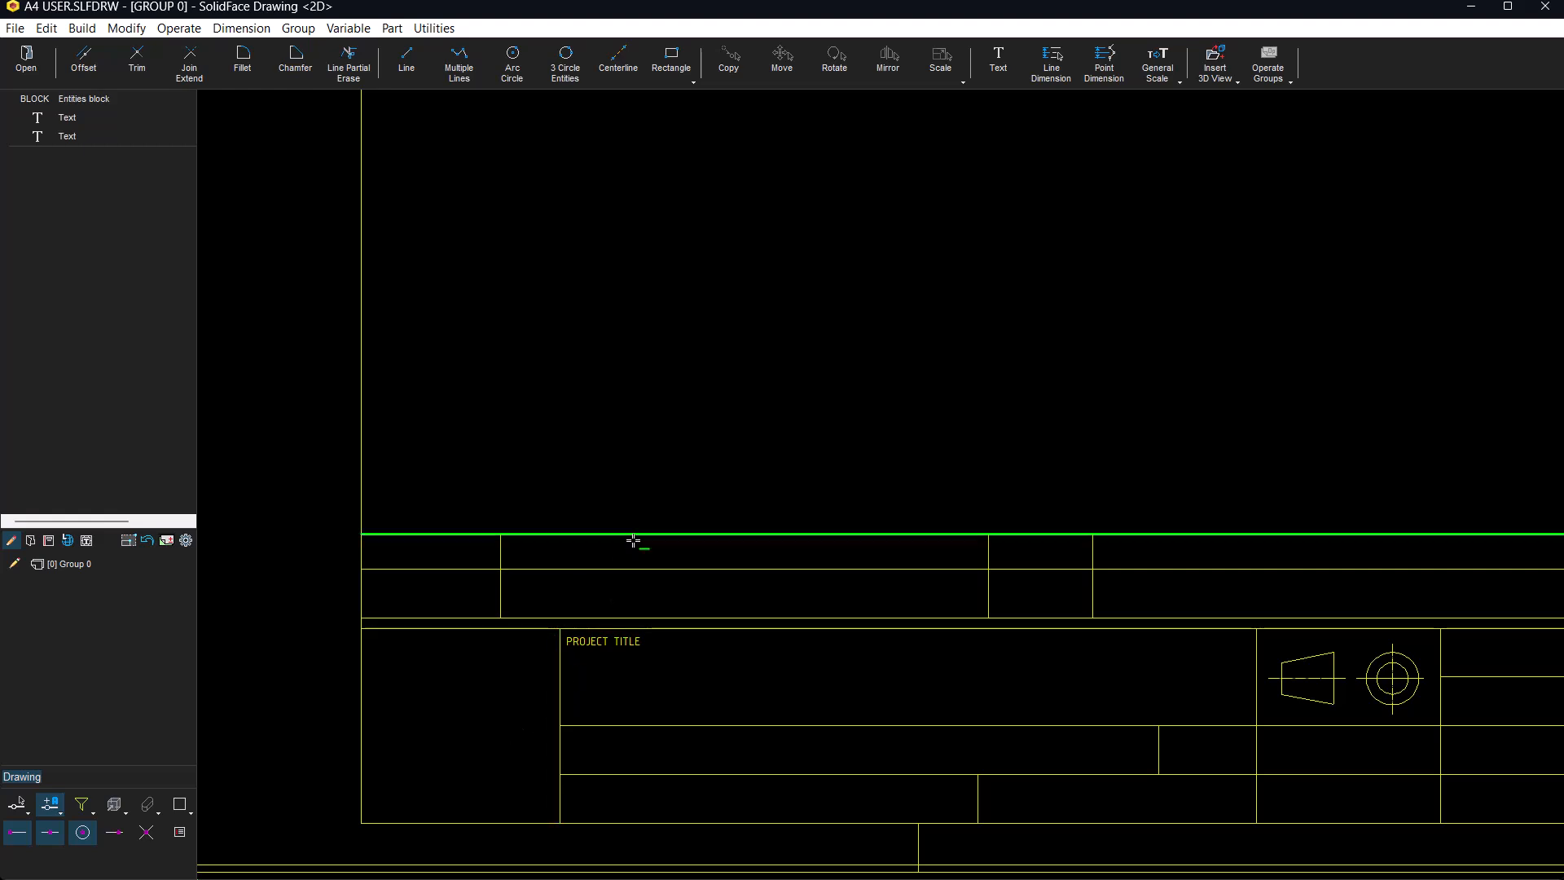
Configure a new rectangle with an invisible outline and an image fill, and open the picture pattern options
{"action": "left_click", "coordinate": [671, 72]}
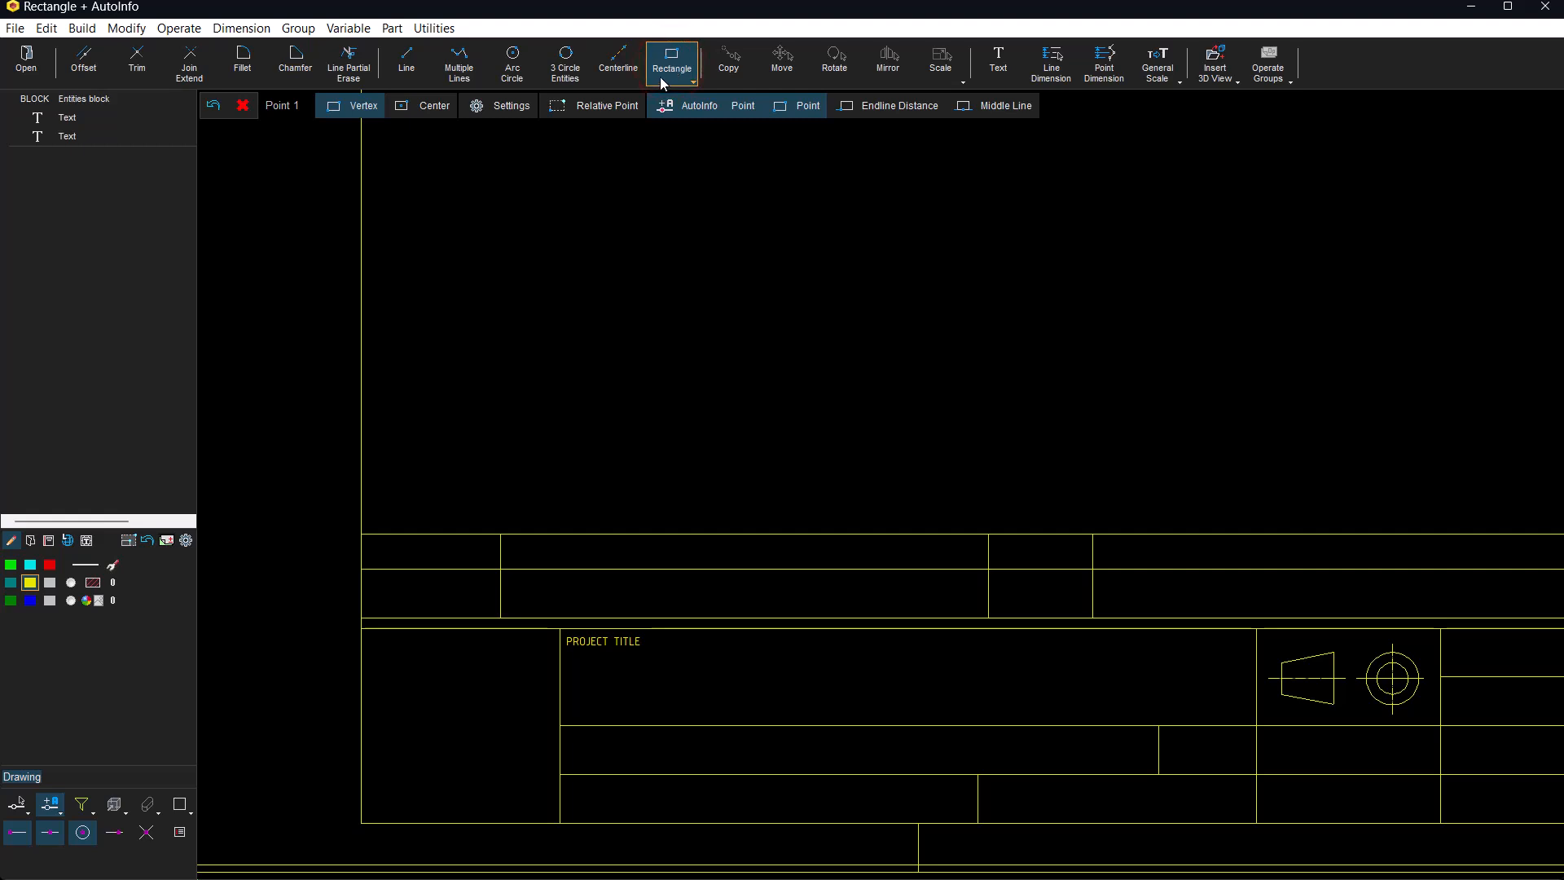
{"action": "left_click", "coordinate": [516, 106]}
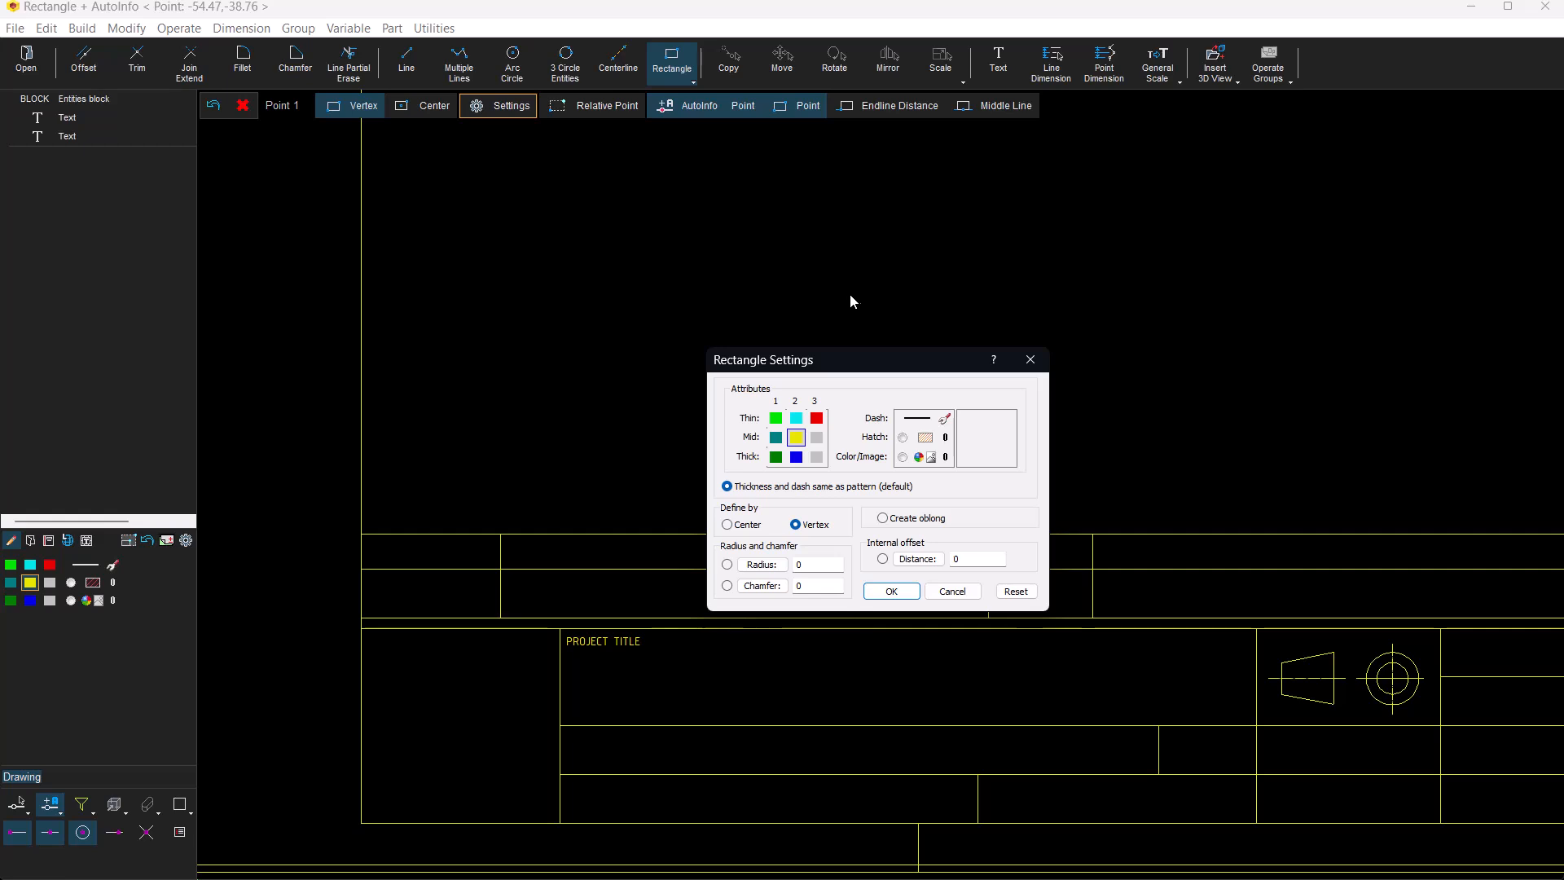
{"action": "left_click", "coordinate": [914, 422]}
{"action": "left_click", "coordinate": [934, 458]}
{"action": "left_click", "coordinate": [934, 458]}
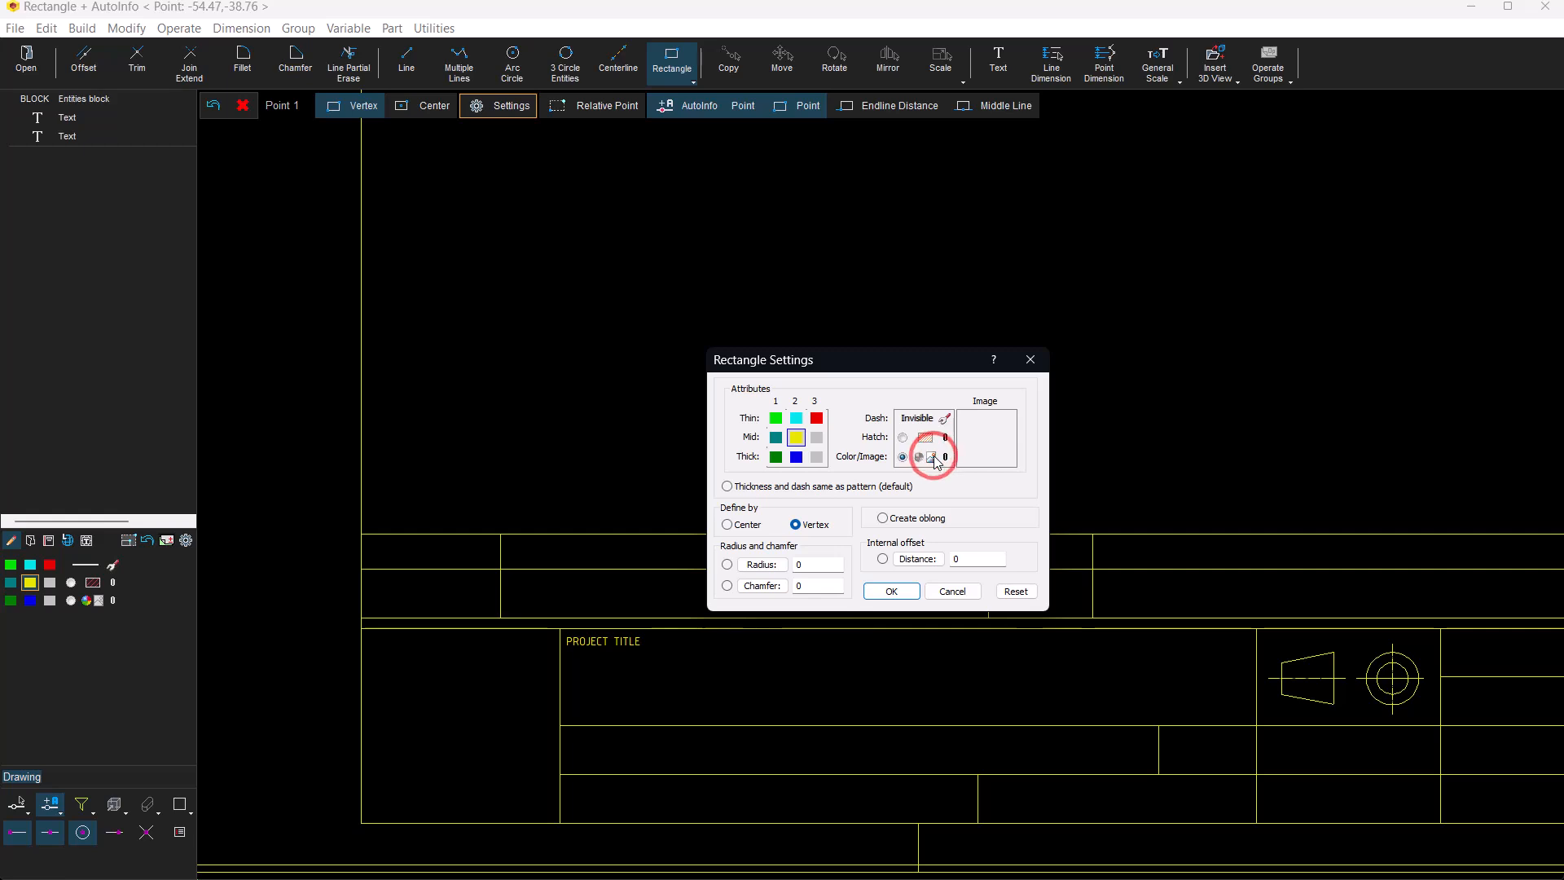
{"action": "left_click", "coordinate": [934, 458]}
{"action": "left_click", "coordinate": [934, 459]}
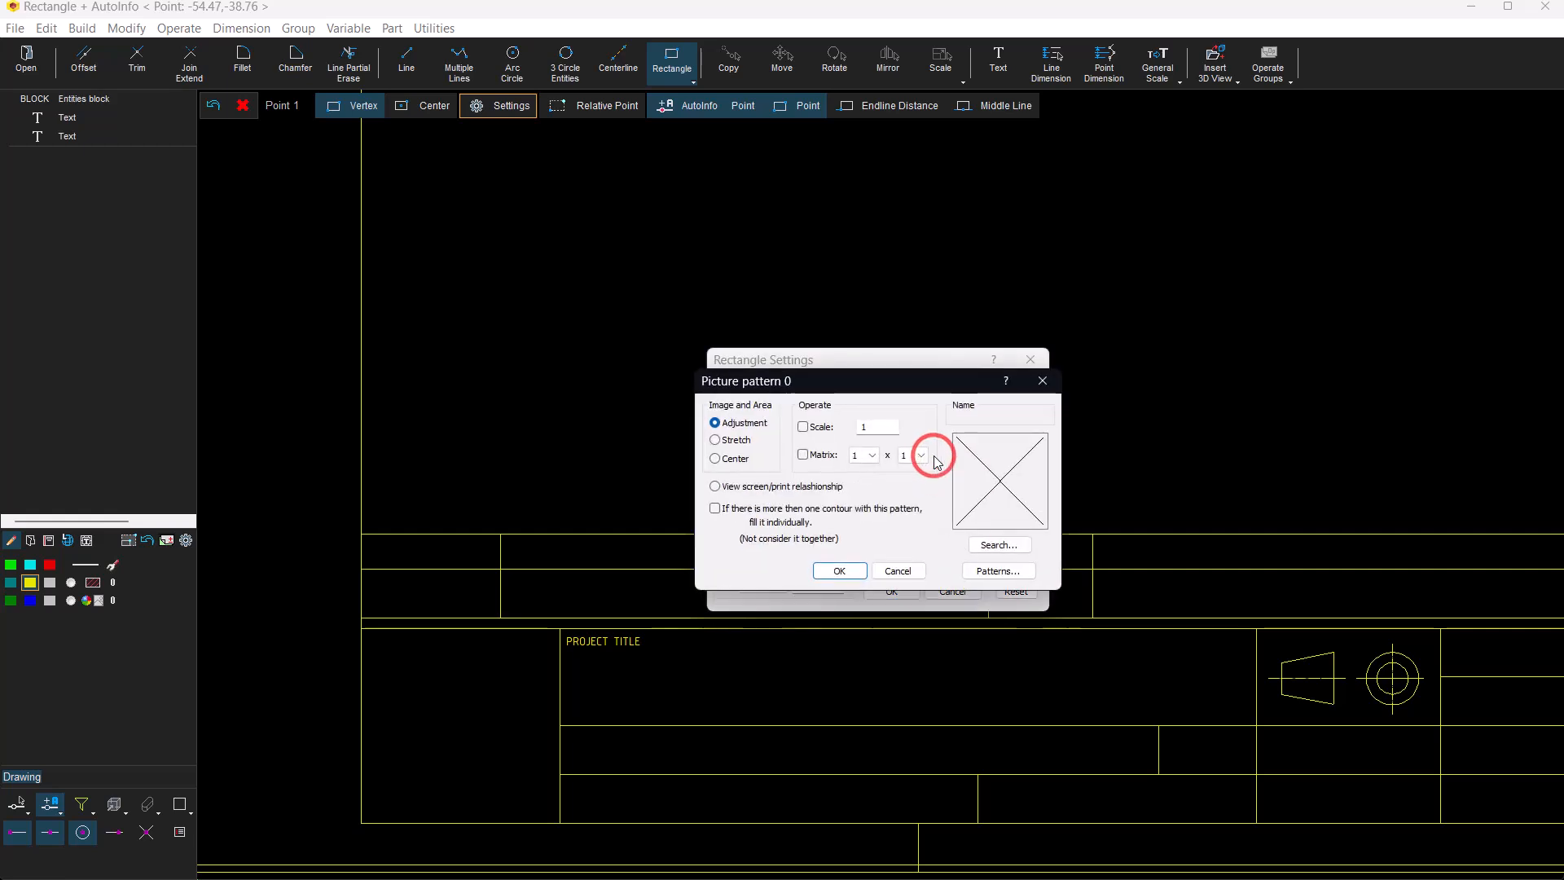
Choose the stone_2 texture from the Stone folder as fill and draw the rectangle over the empty title-block cell beside PROJECT TITLE
{"action": "left_click", "coordinate": [986, 574]}
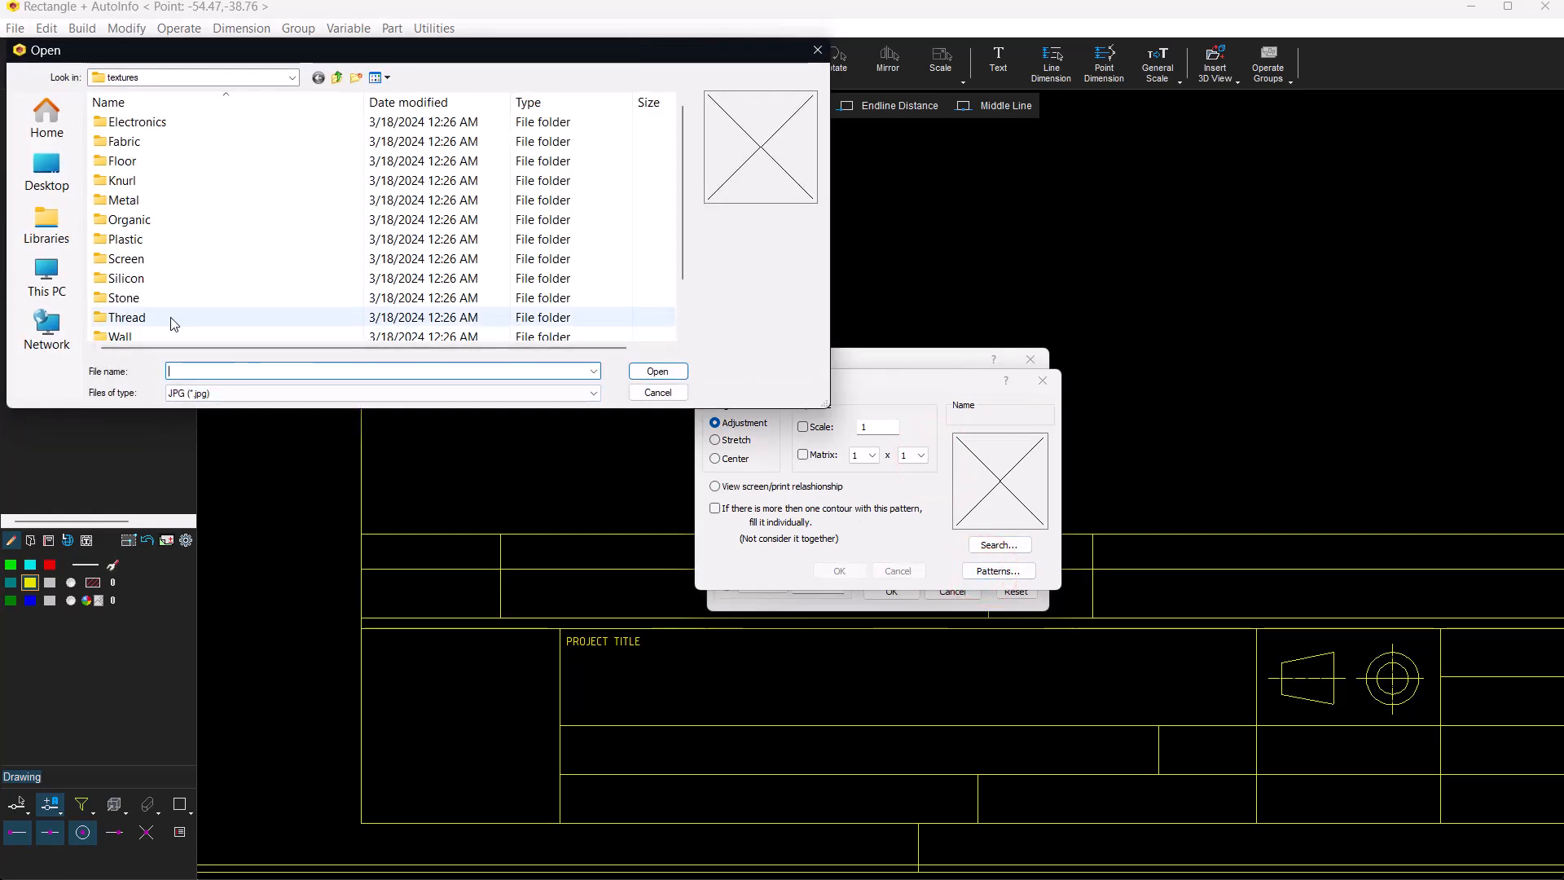
{"action": "double_click", "coordinate": [139, 298]}
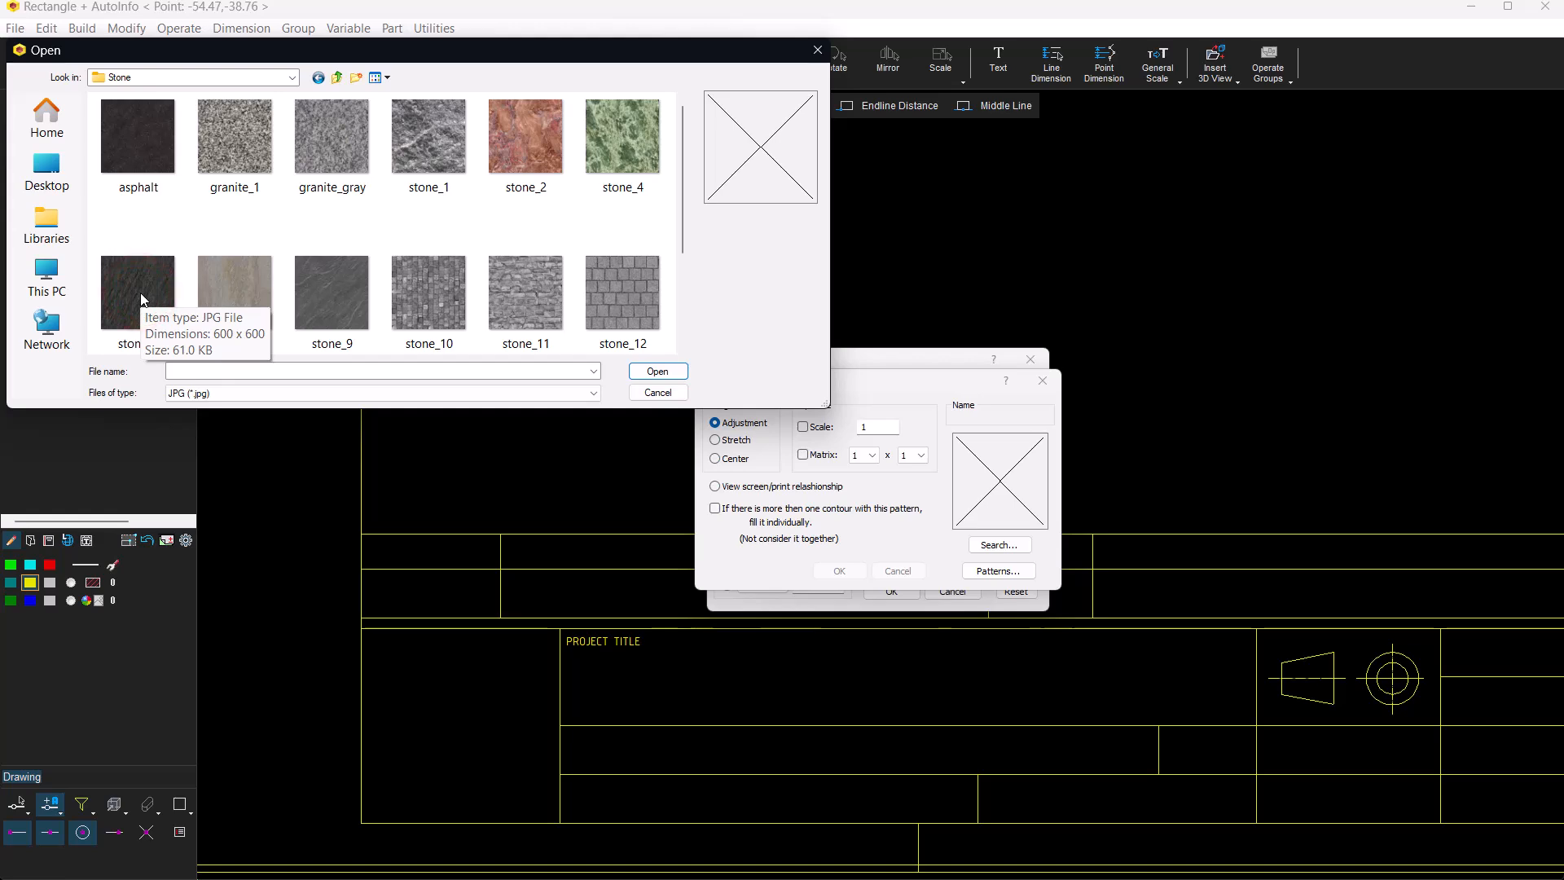
{"action": "left_click", "coordinate": [507, 136]}
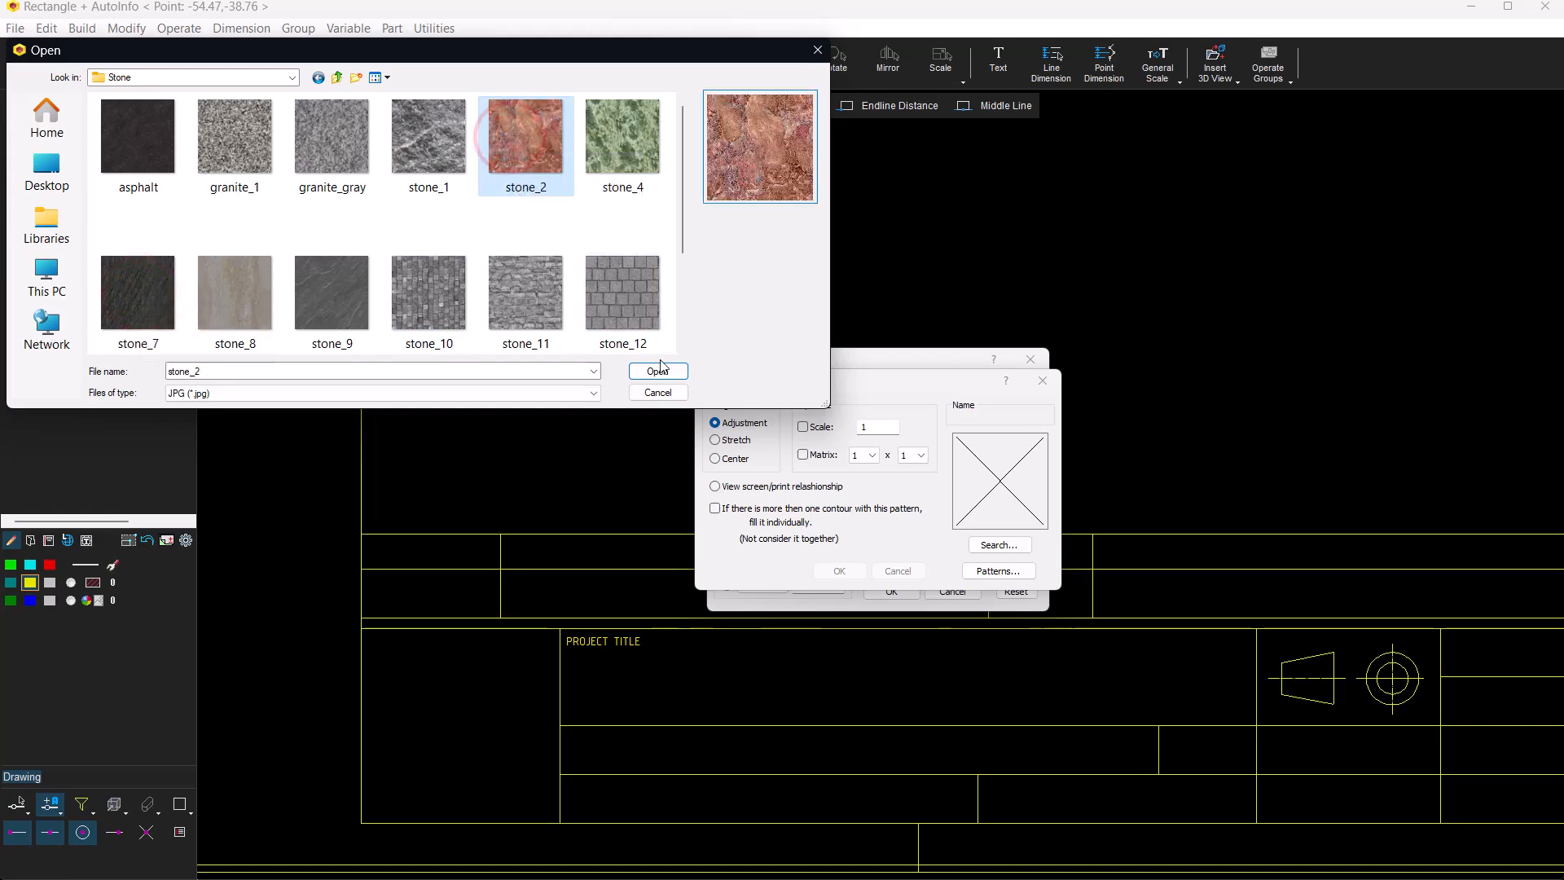
{"action": "left_click", "coordinate": [660, 370]}
{"action": "left_click", "coordinate": [836, 570]}
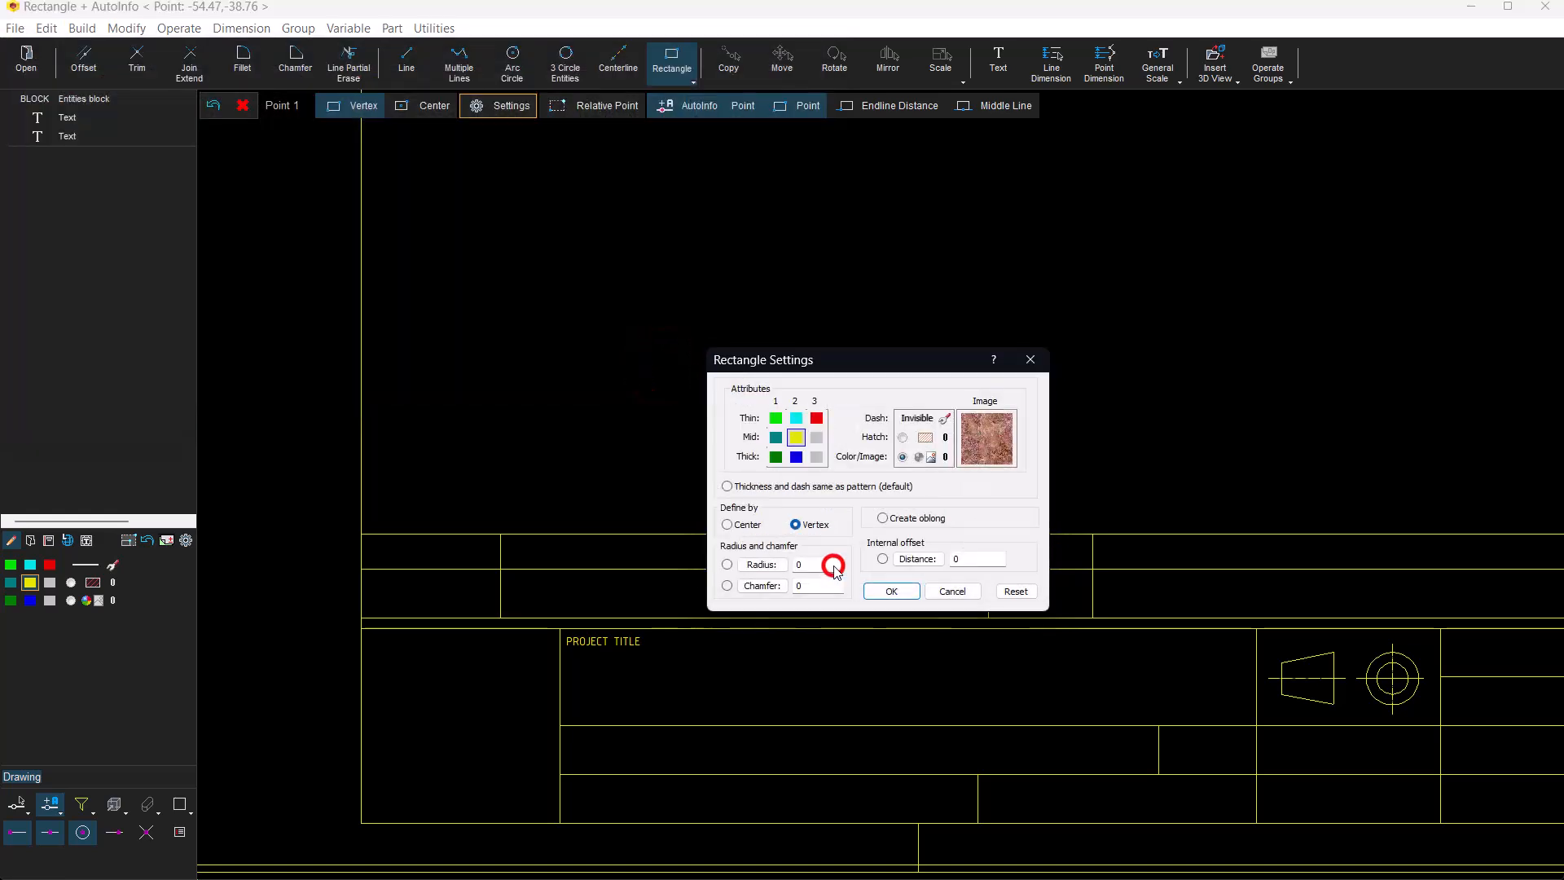
{"action": "left_click", "coordinate": [877, 590]}
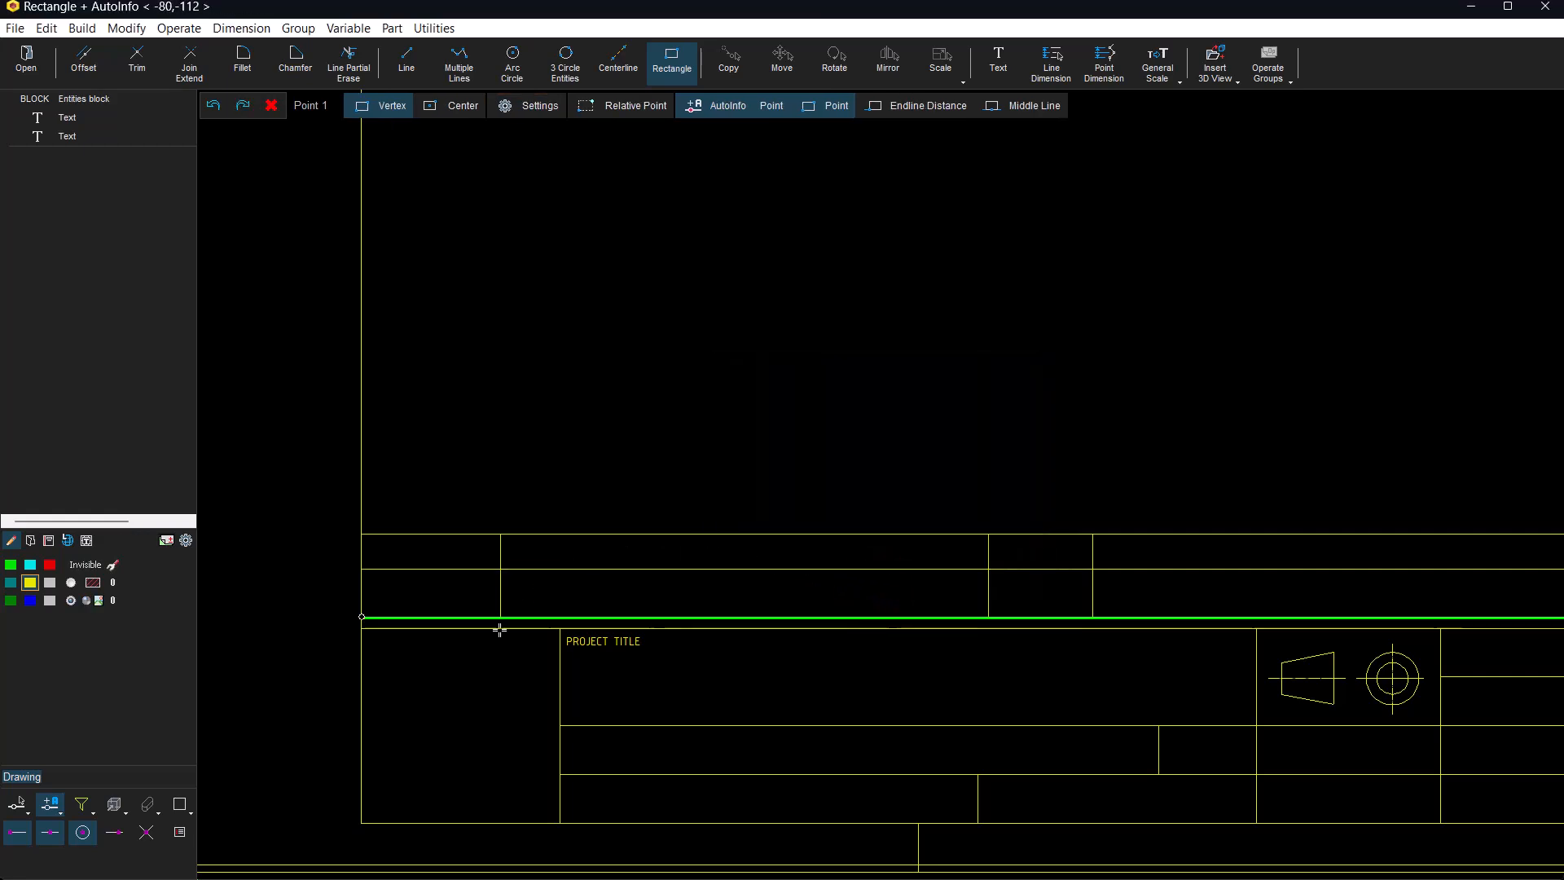
{"action": "left_click", "coordinate": [384, 829]}
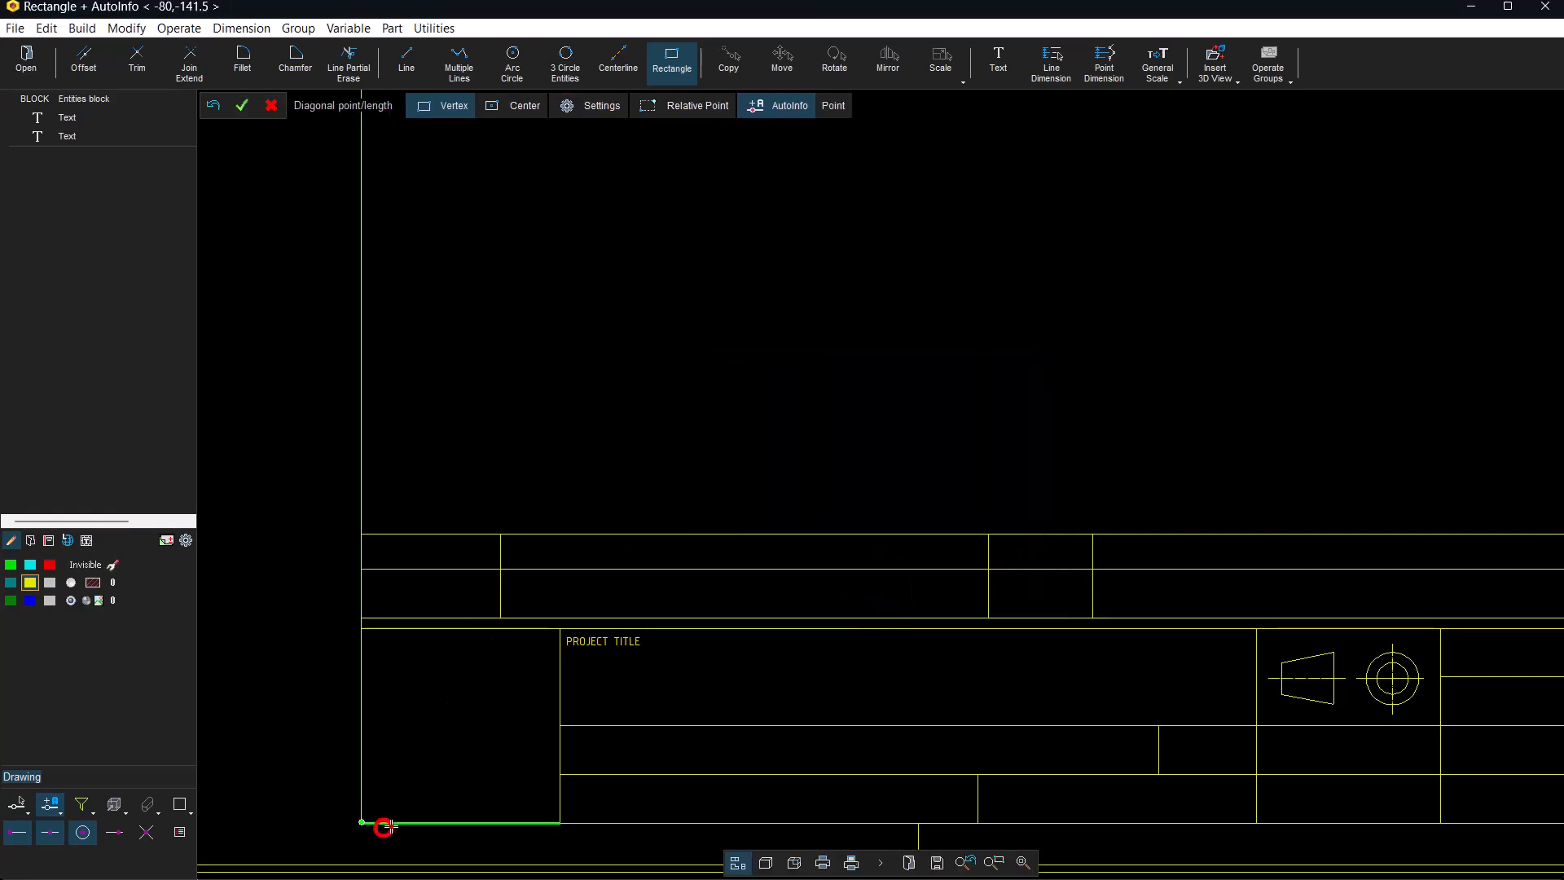
{"action": "left_click", "coordinate": [560, 643]}
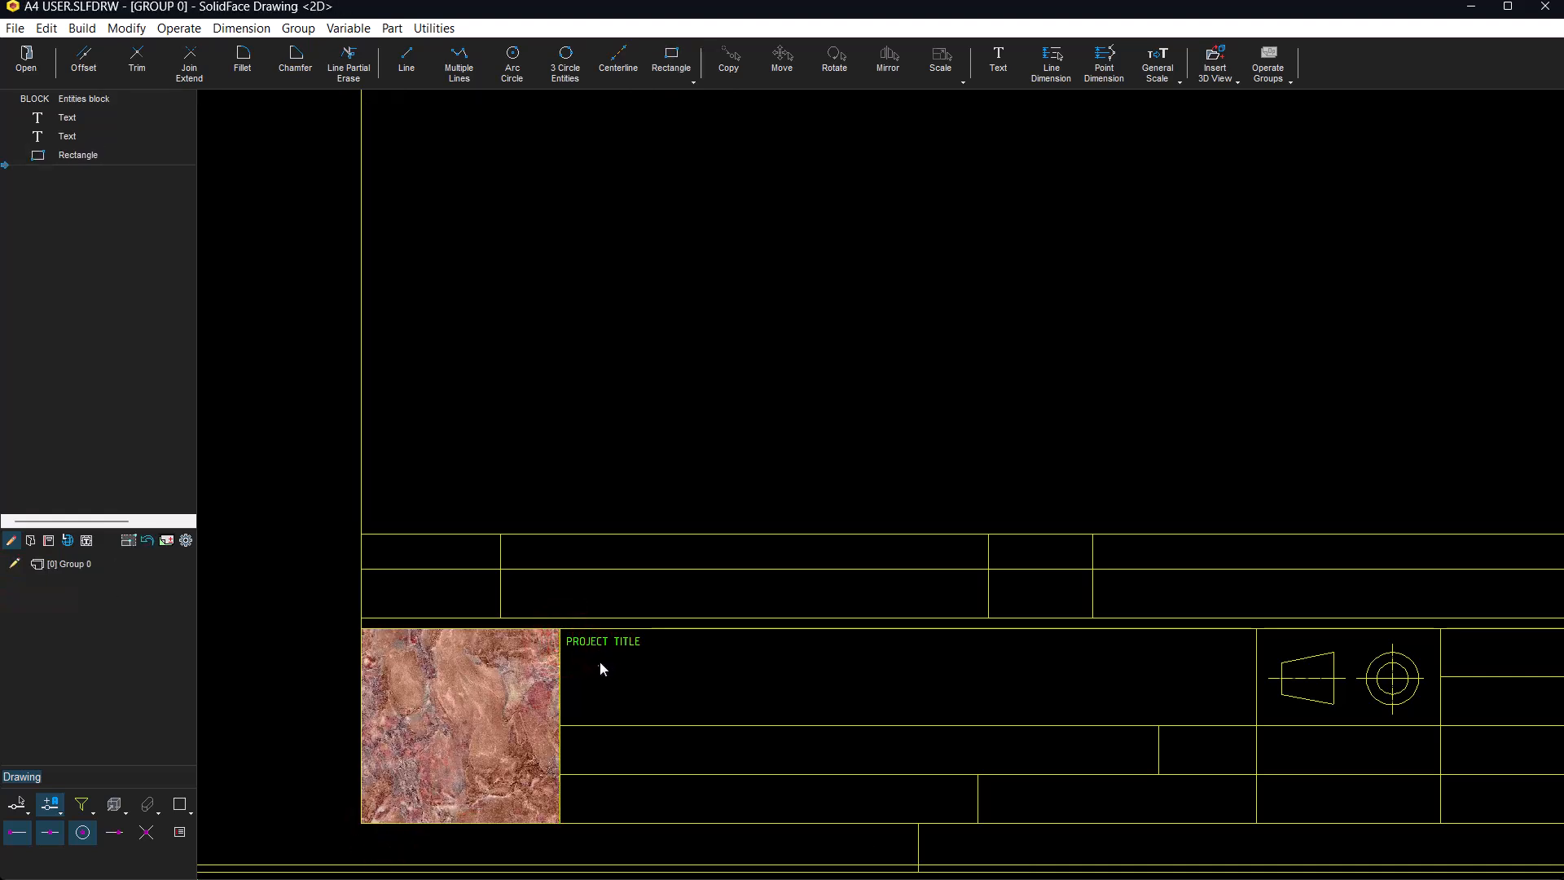
Create a new template from the group, defining the sheet area as the large empty frame above the title block
{"action": "mouse_move", "coordinate": [989, 839]}
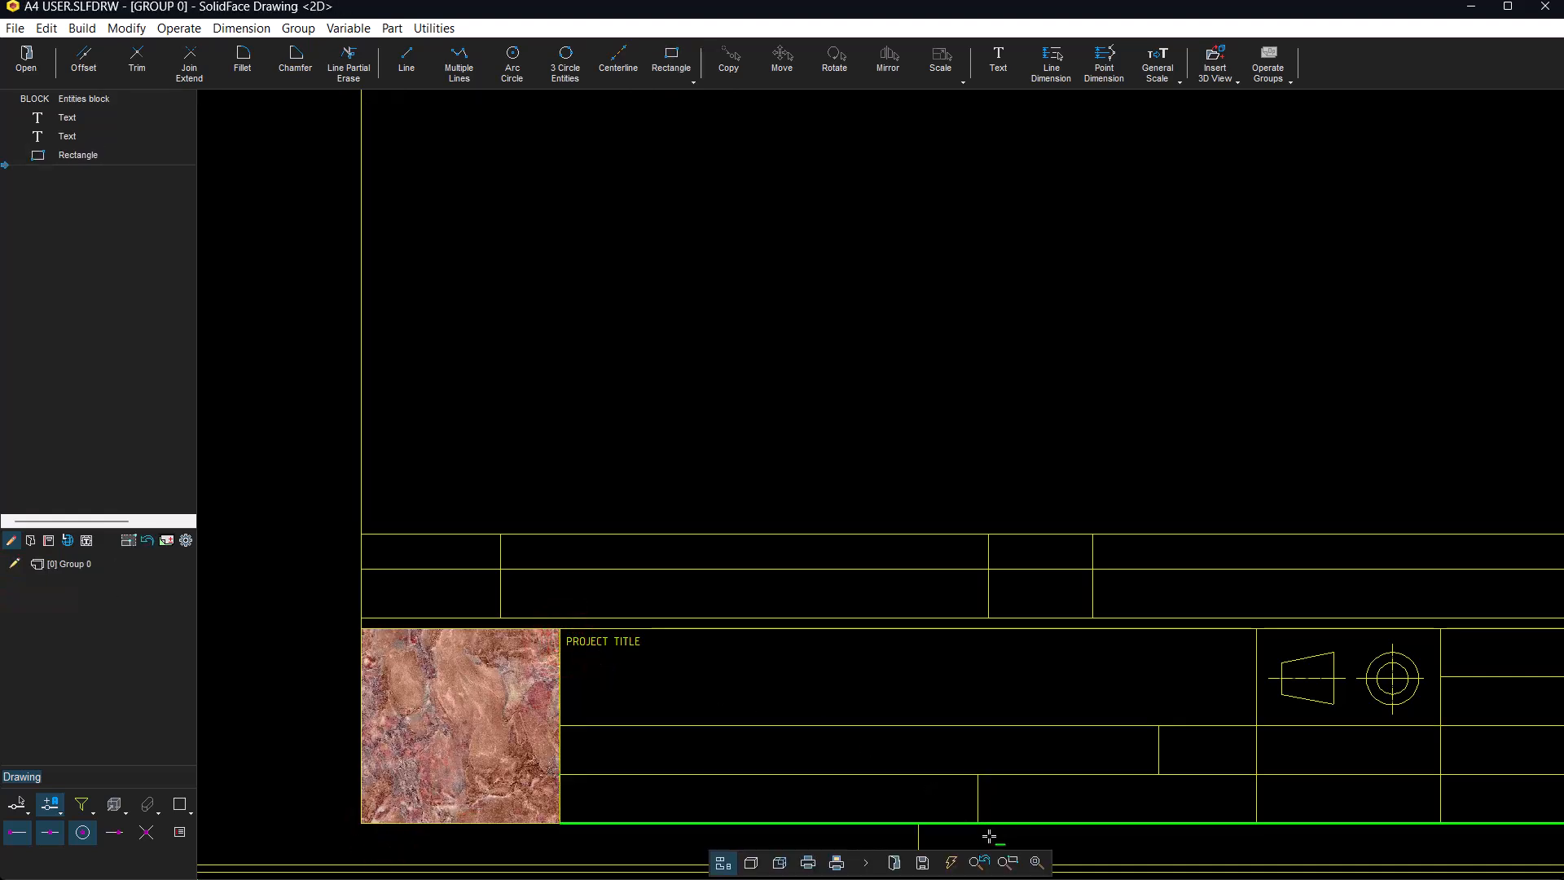
{"action": "left_click", "coordinate": [1036, 862]}
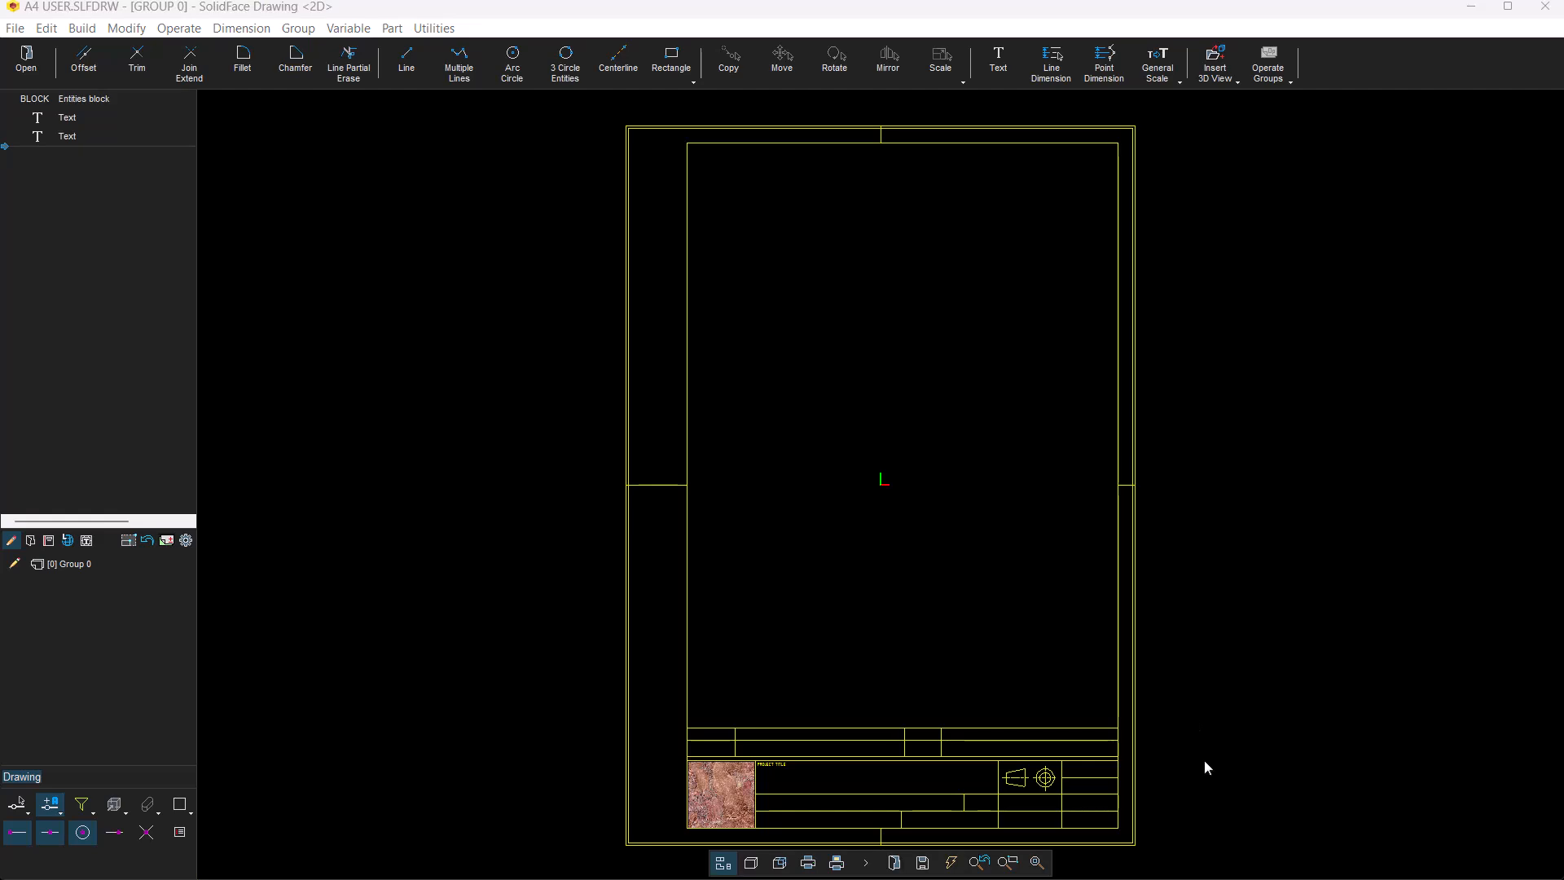
{"action": "left_click", "coordinate": [13, 28]}
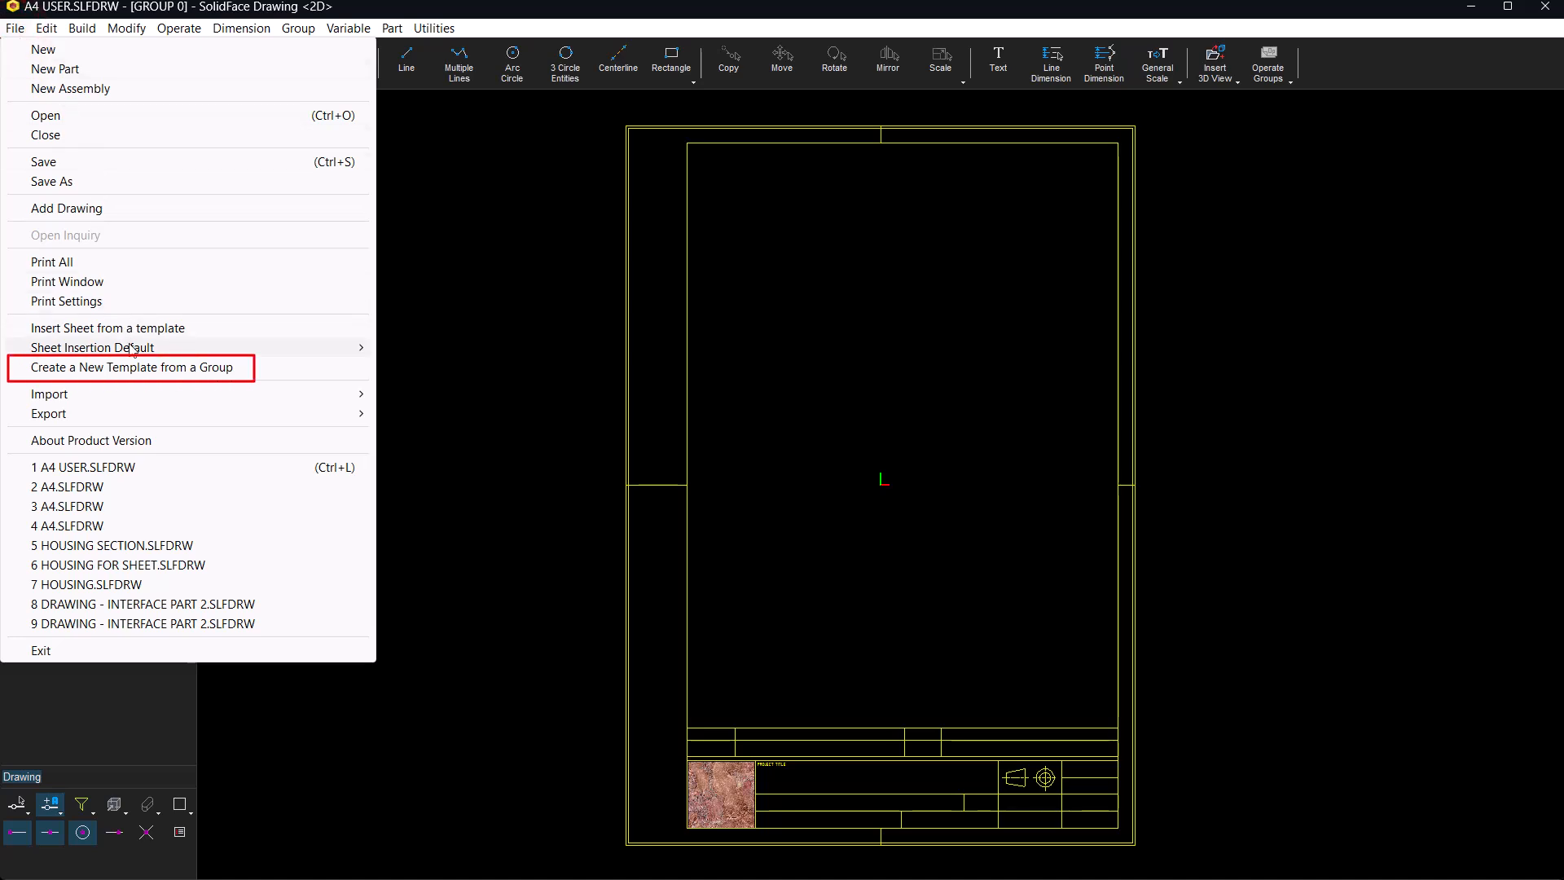
{"action": "left_click", "coordinate": [133, 367]}
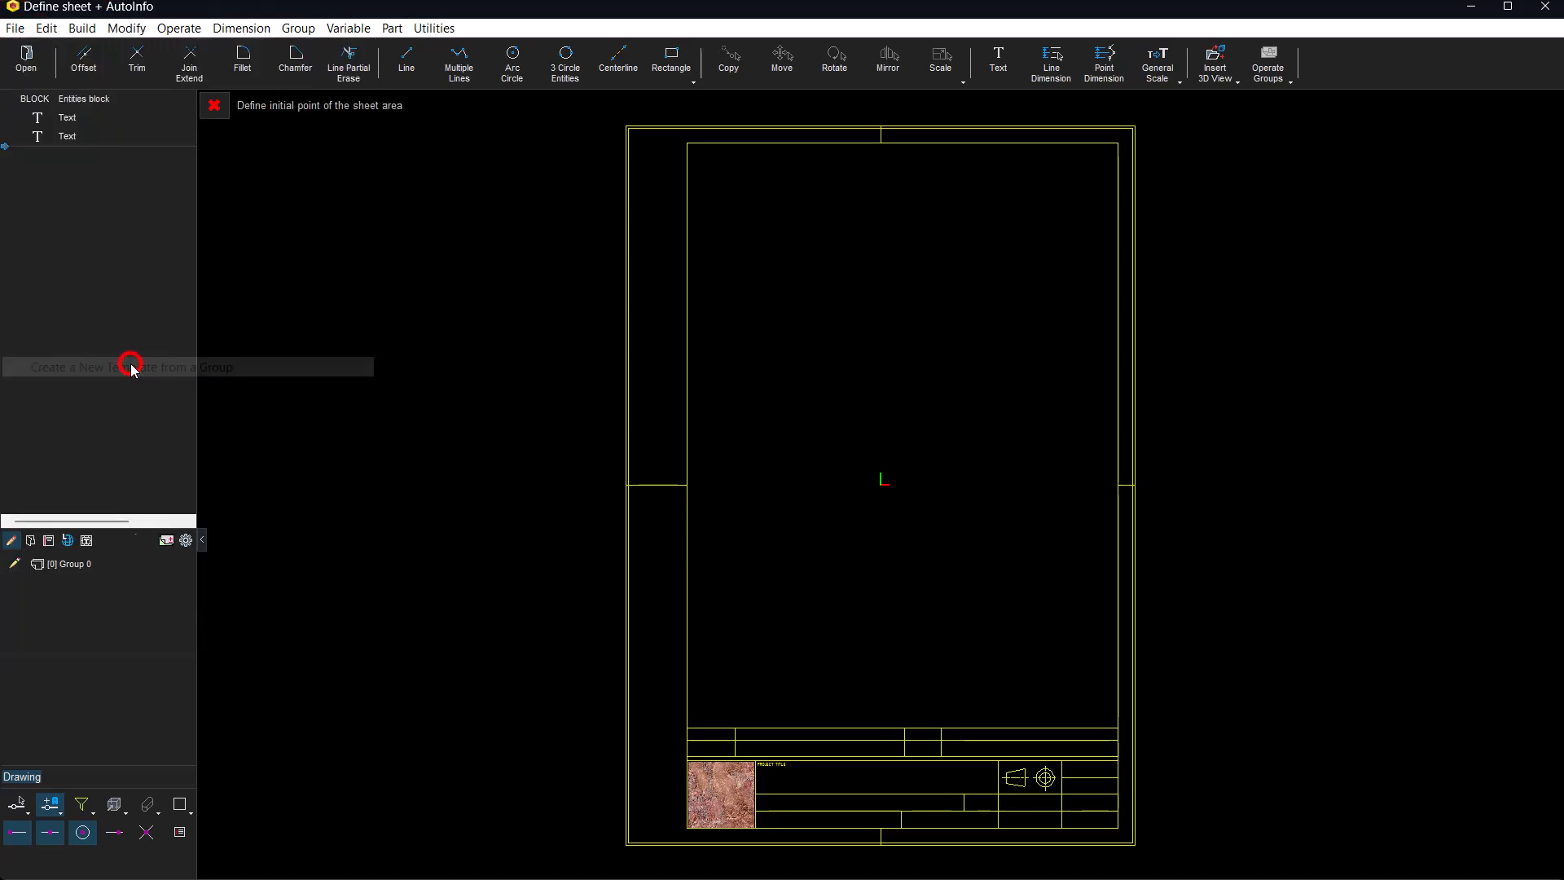
{"action": "left_click", "coordinate": [700, 730]}
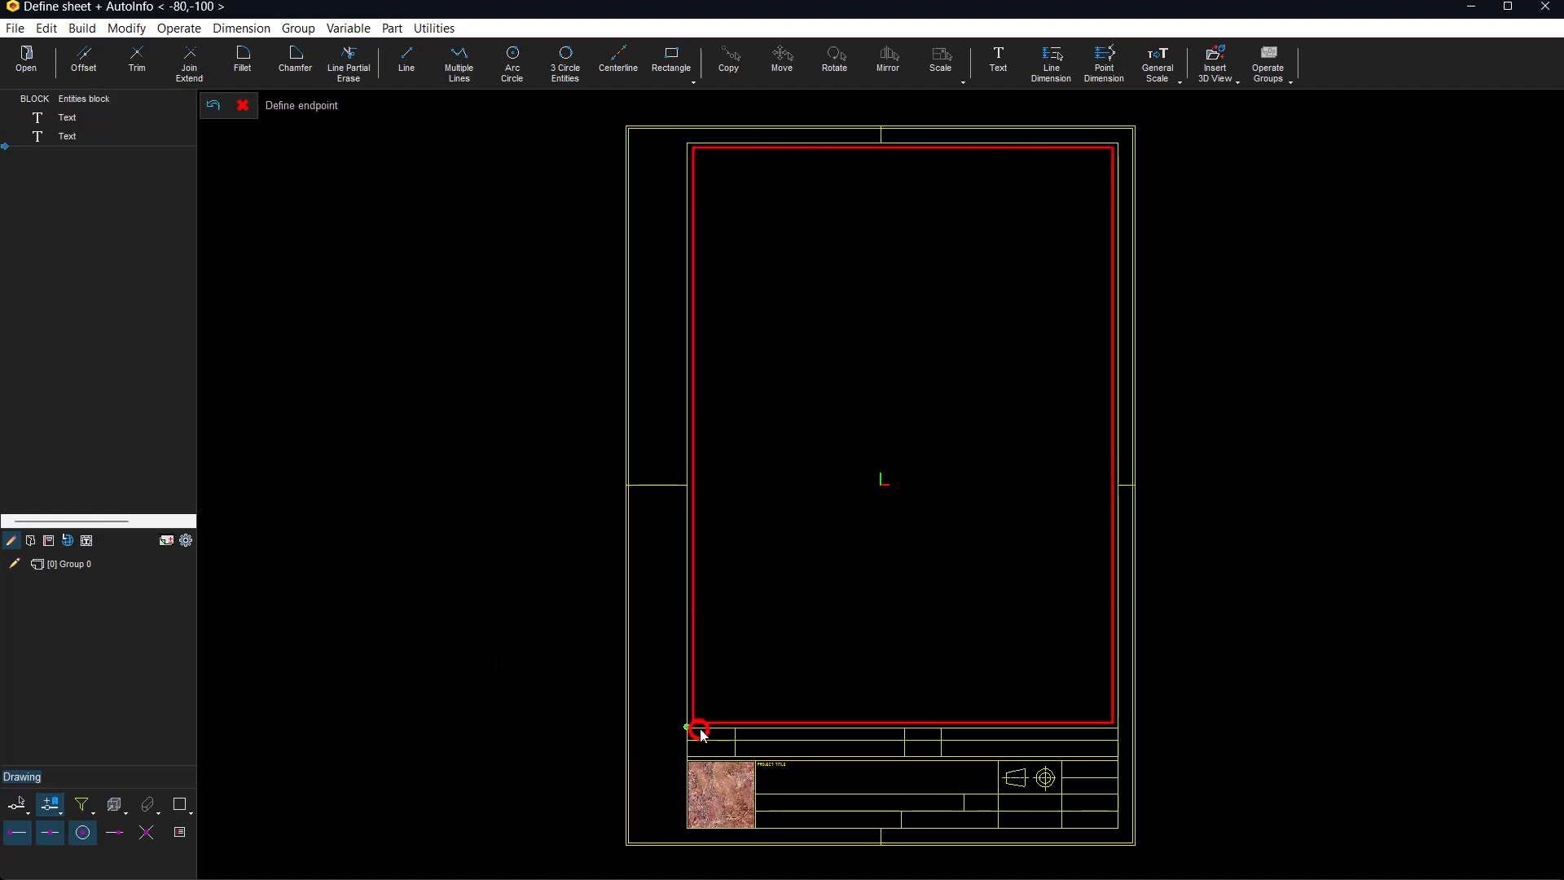
{"action": "left_click", "coordinate": [1119, 143]}
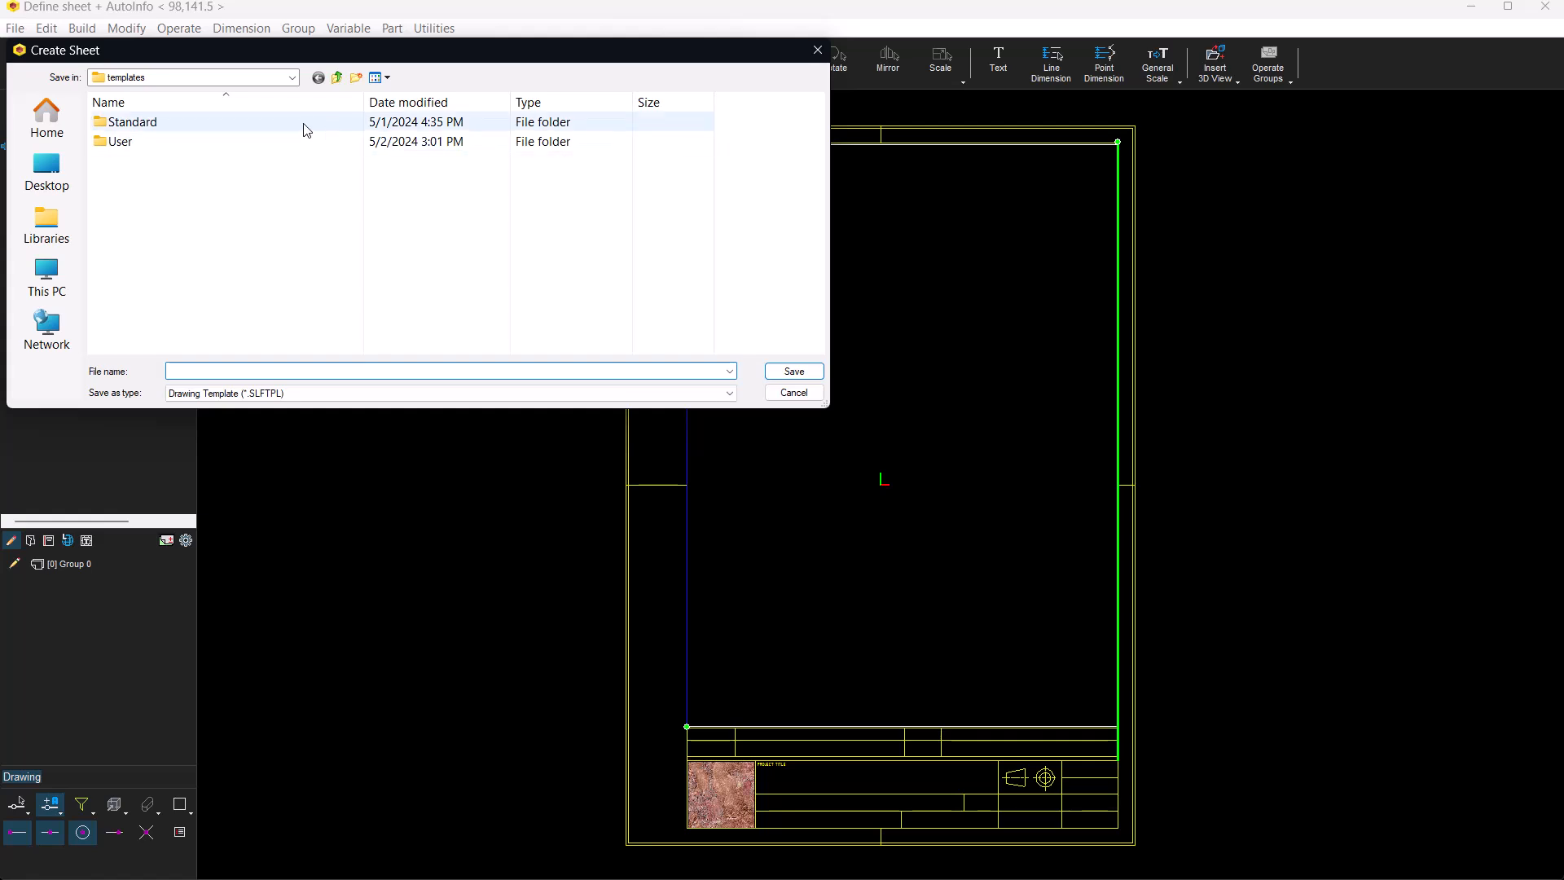
Choose the User templates folder and name the template file "A4 user sheet template"
{"action": "double_click", "coordinate": [146, 143]}
{"action": "left_click", "coordinate": [203, 371]}
{"action": "type", "text": "A4"}
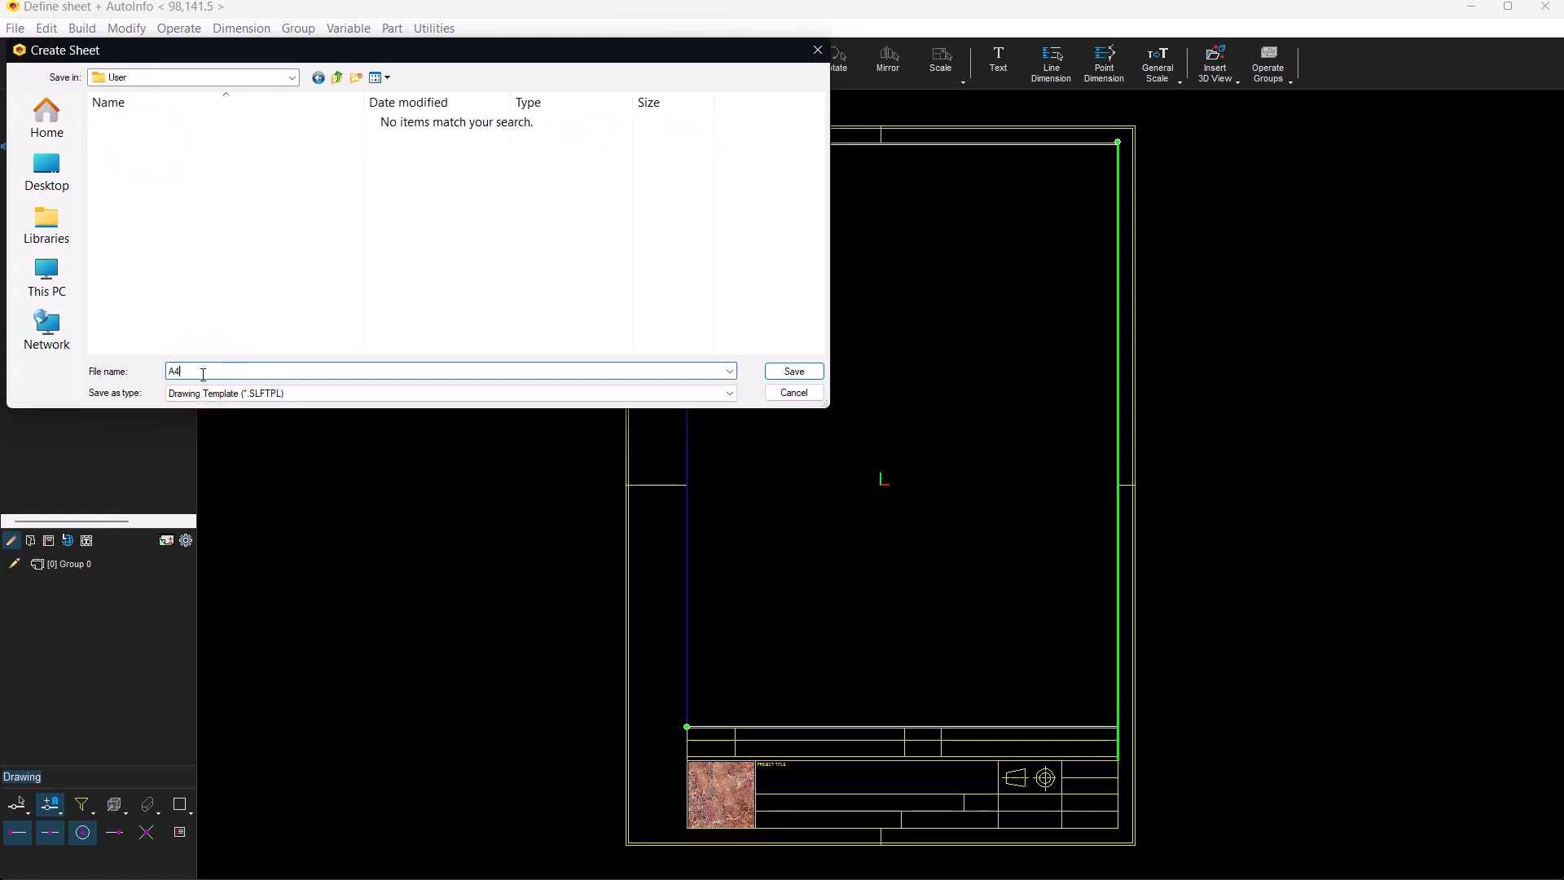
{"action": "type", "text": " ue"}
{"action": "type", "text": "user sheet template"}
Save the drawing template and reuse its copied file name in the dialog that follows
{"action": "left_click_drag", "start_coordinate": [266, 370], "coordinate": [139, 357]}
{"action": "key", "text": "ctrl+c"}
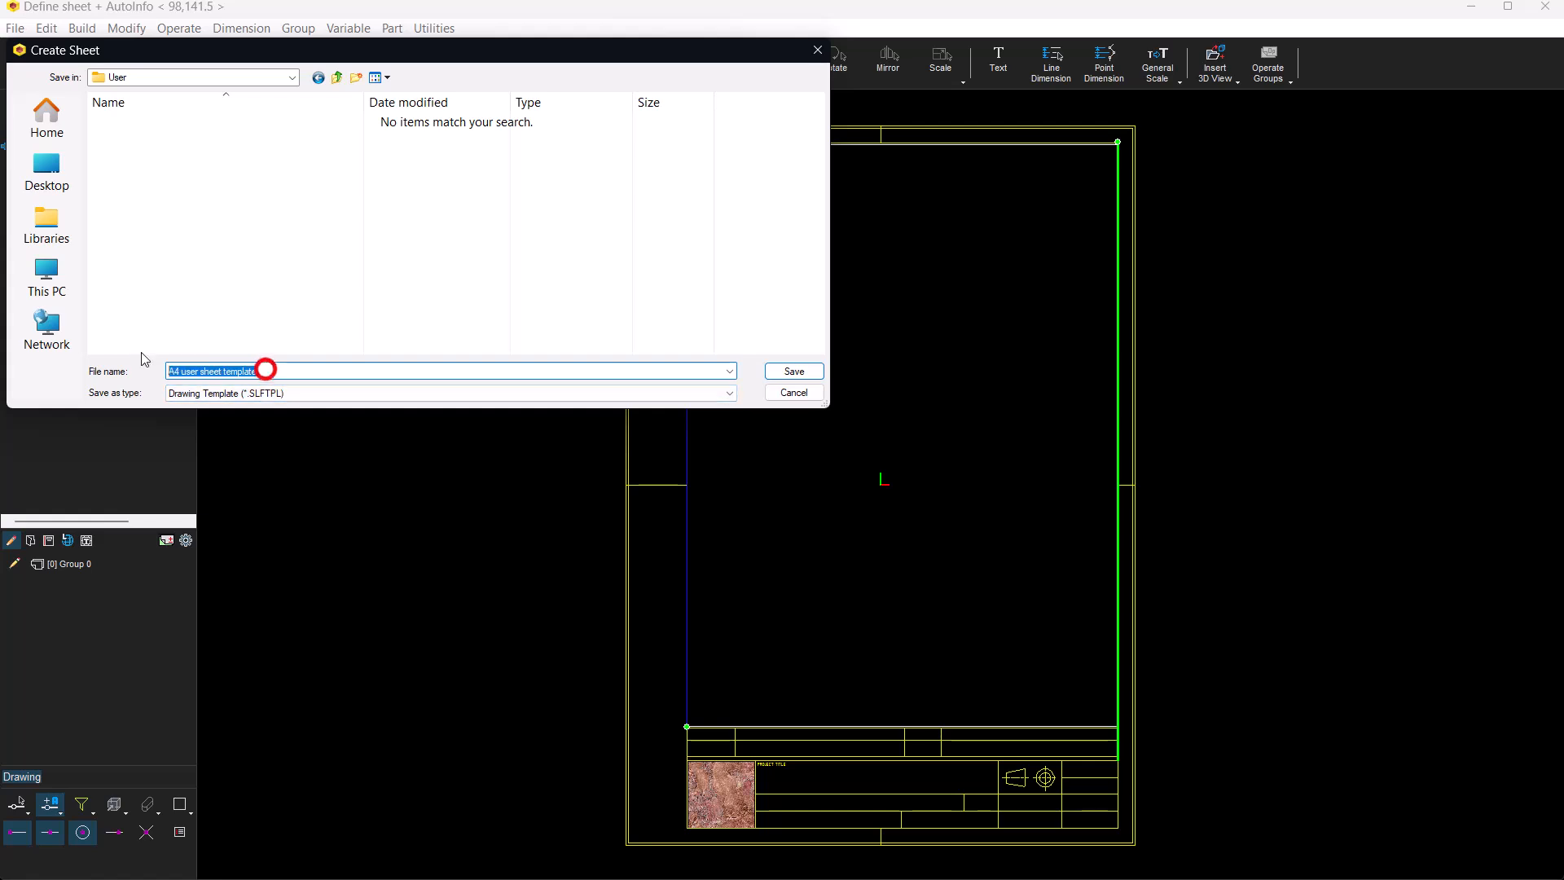
{"action": "left_click", "coordinate": [805, 370]}
{"action": "key", "text": "ctrl+v"}
{"action": "left_click", "coordinate": [923, 506]}
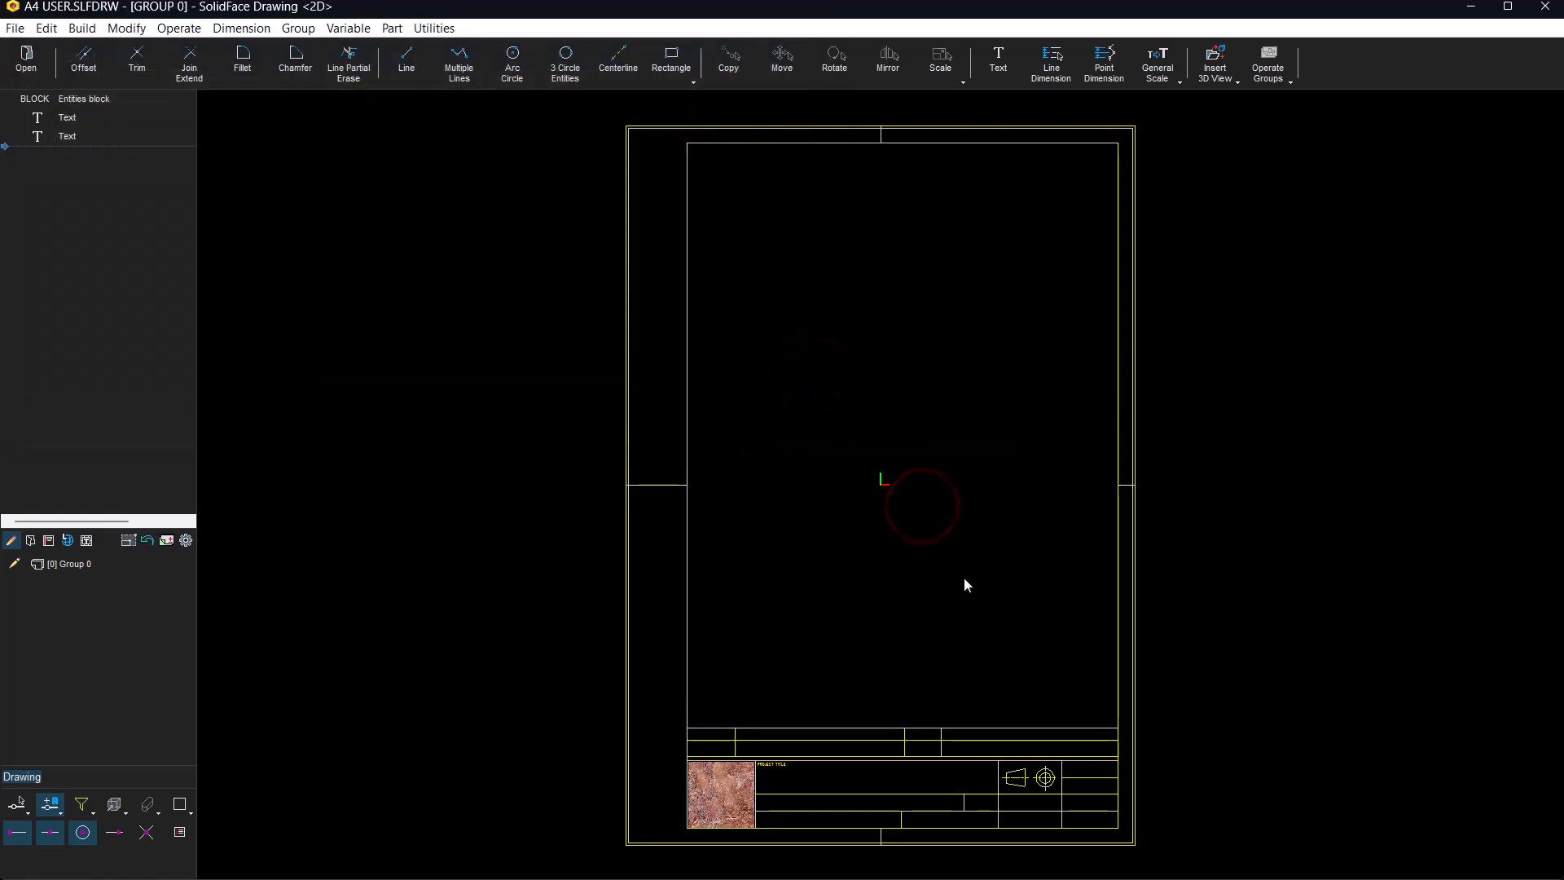